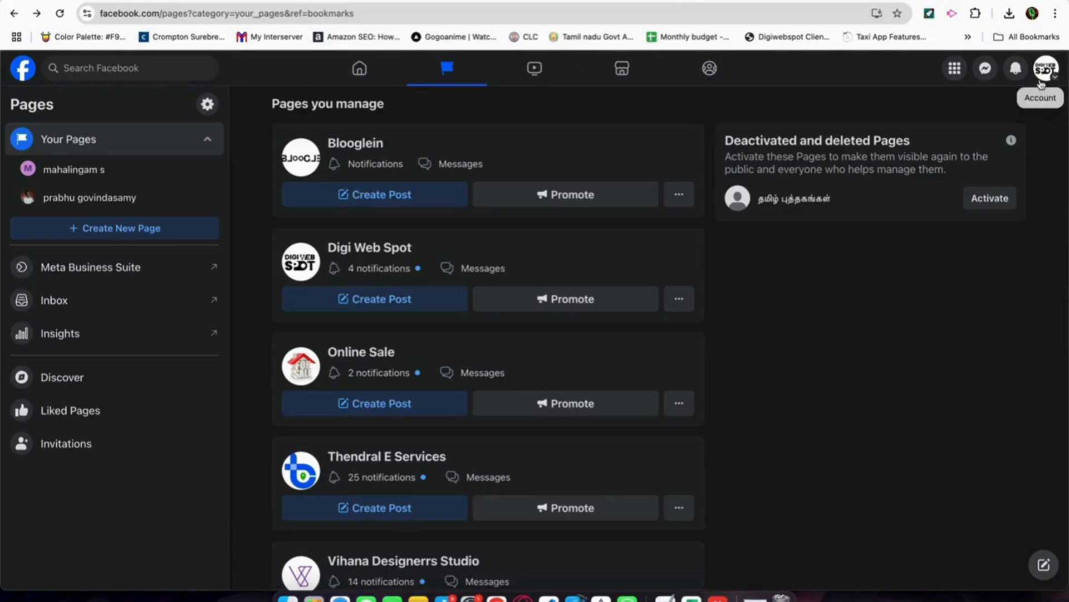
- Open Facebook's Create a Page form using Create New Page in the Menu grid
left_click(955, 78)
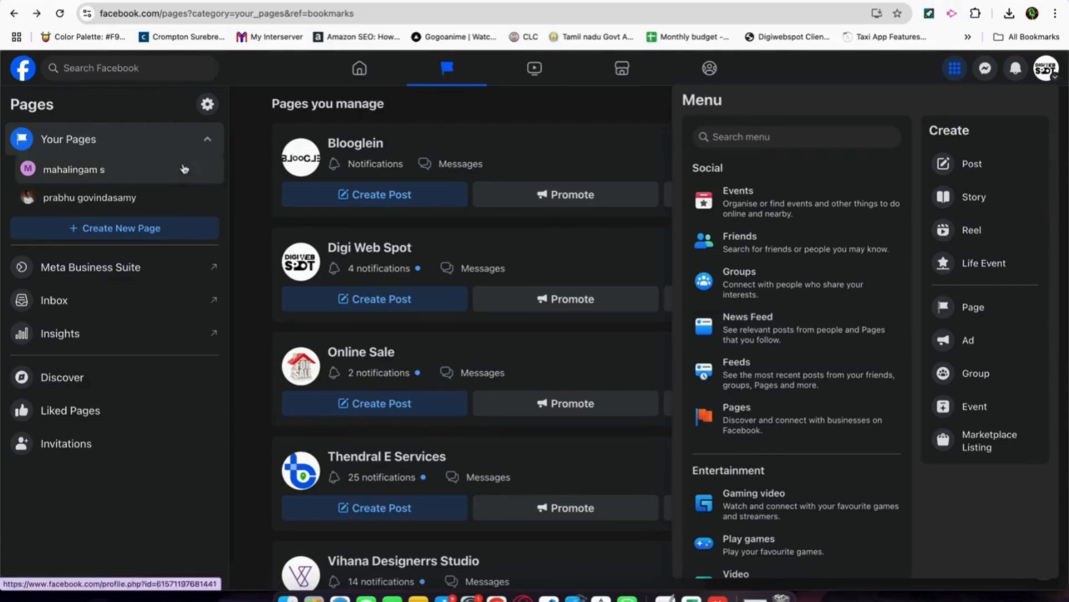
left_click(139, 228)
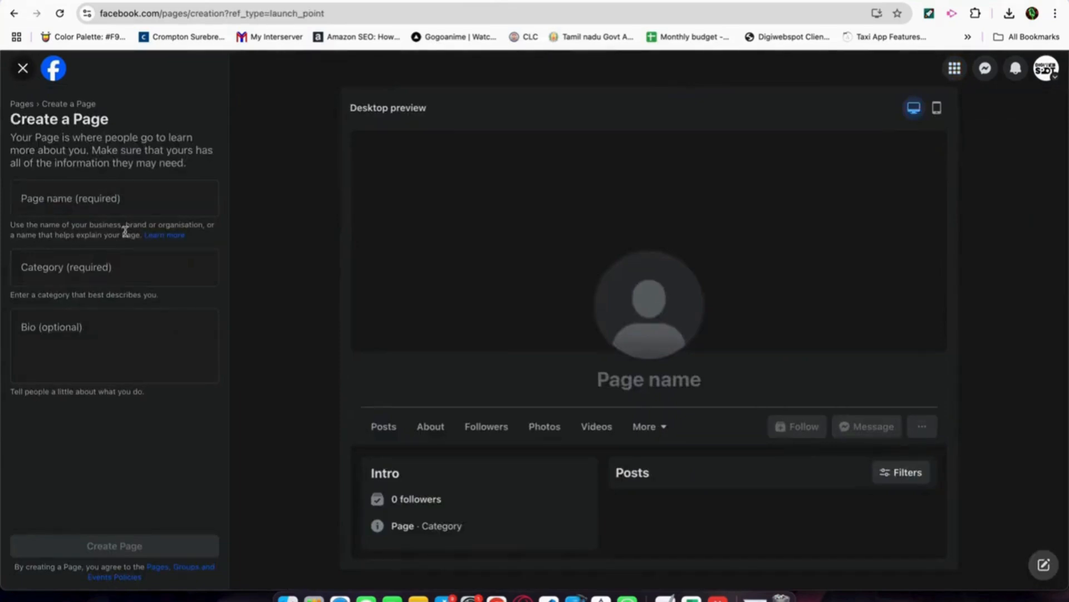
- Add the missing colon after 'Bio' in the Meta note in Apple Notes
left_click(420, 595)
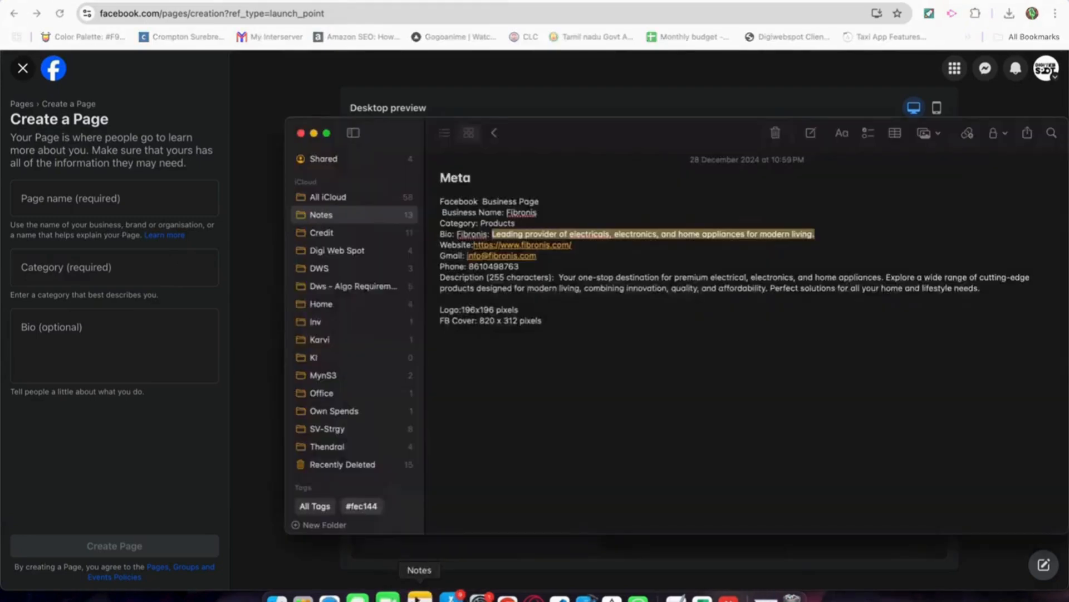
left_click(536, 212)
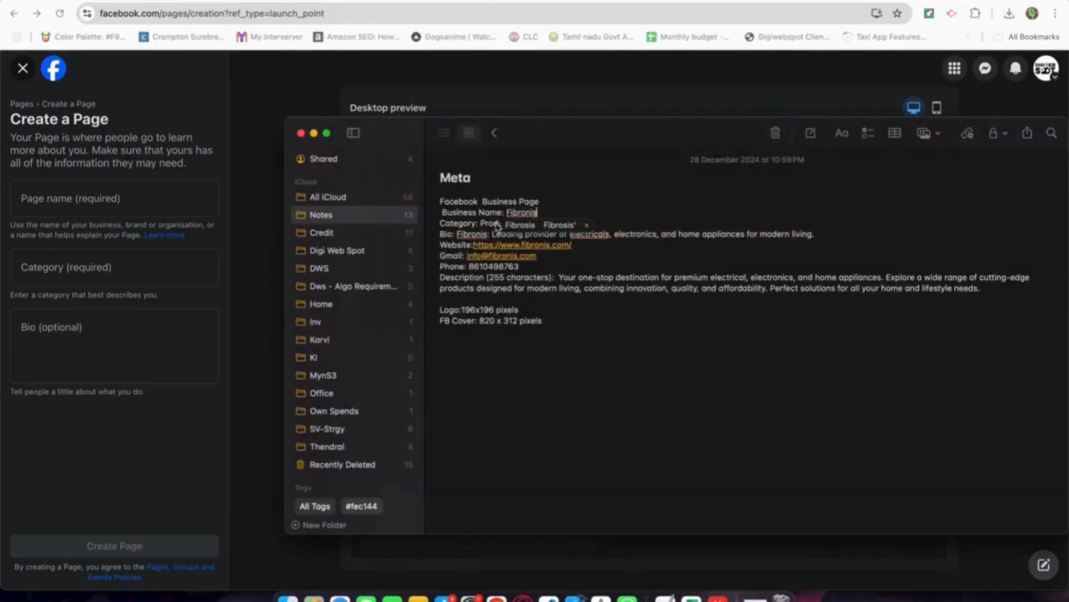
left_click(451, 236)
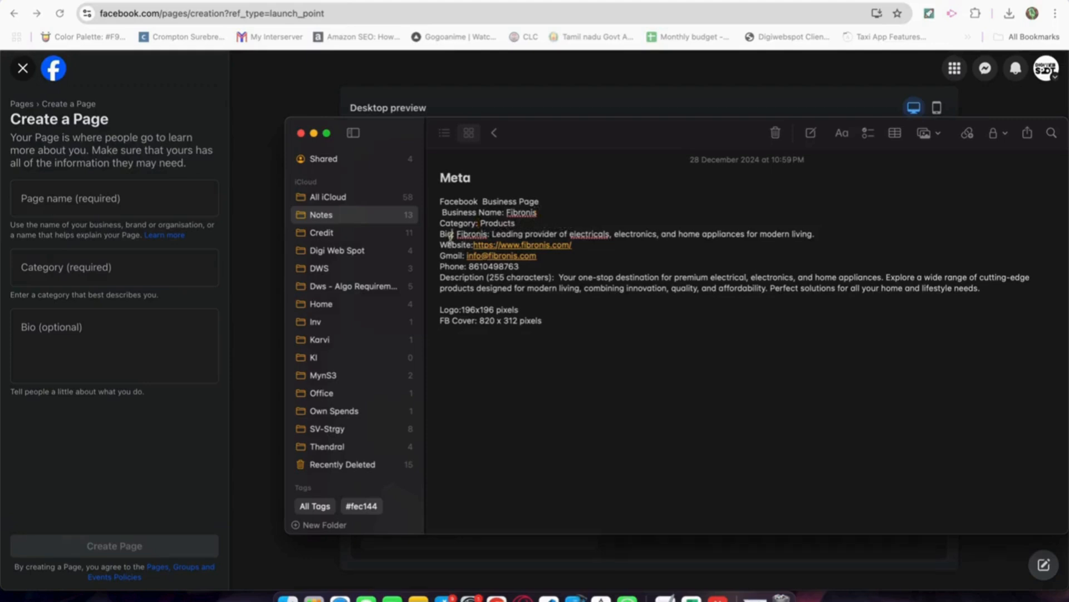
type(":")
- Select the business name Fibronis in the note and return to Facebook's Page name field
left_click(449, 266)
left_click(461, 310)
left_click_drag(508, 212, 544, 210)
key("super+c")
left_click(99, 211)
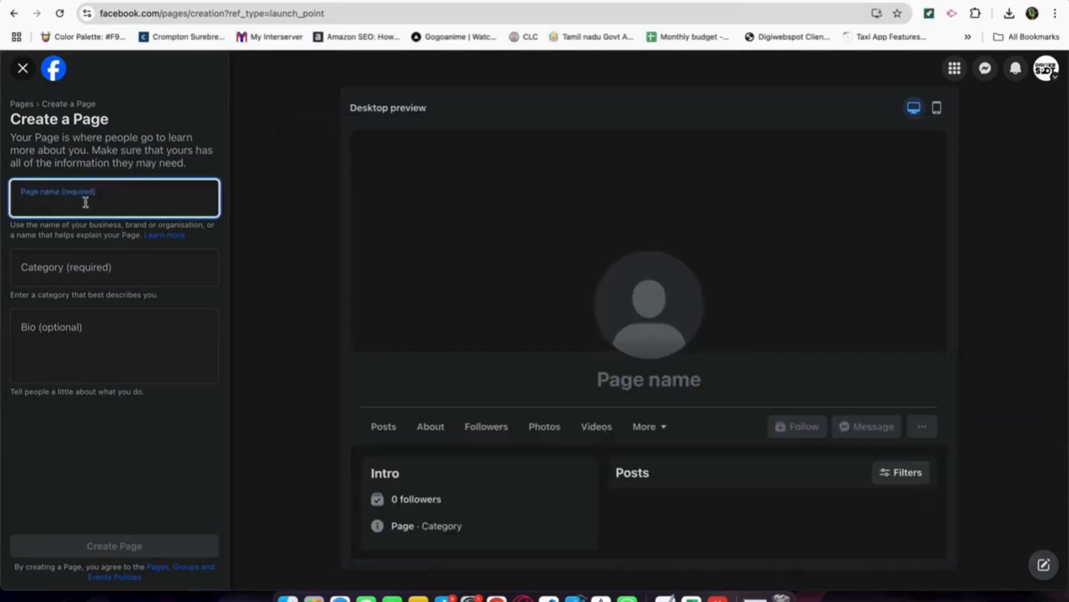
- Paste Fibronis as the Page name and choose Electronics shop as the category
key("super+v")
left_click(83, 259)
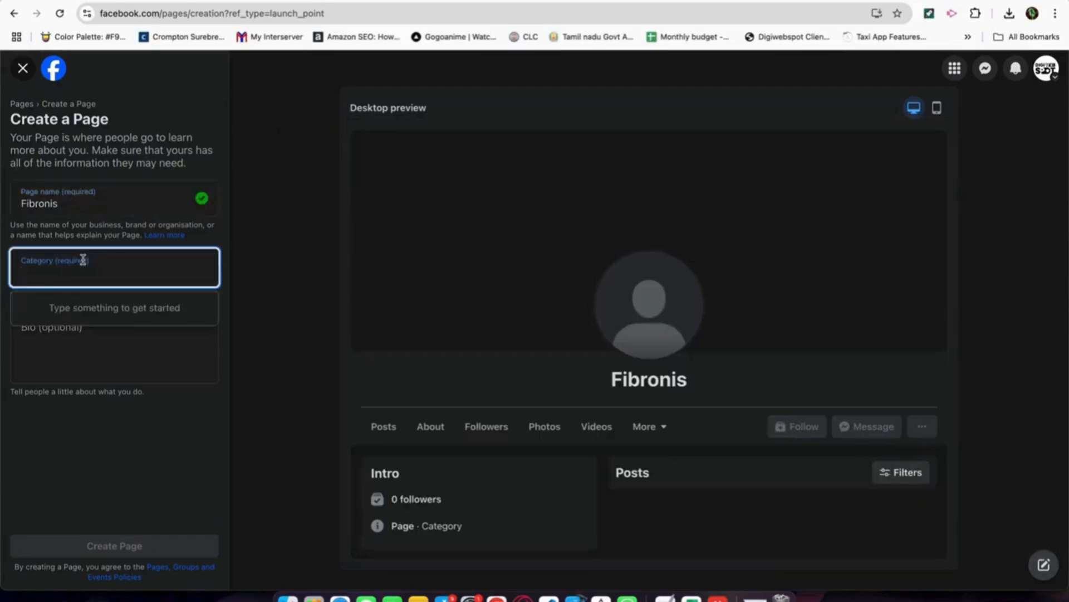
type("electr")
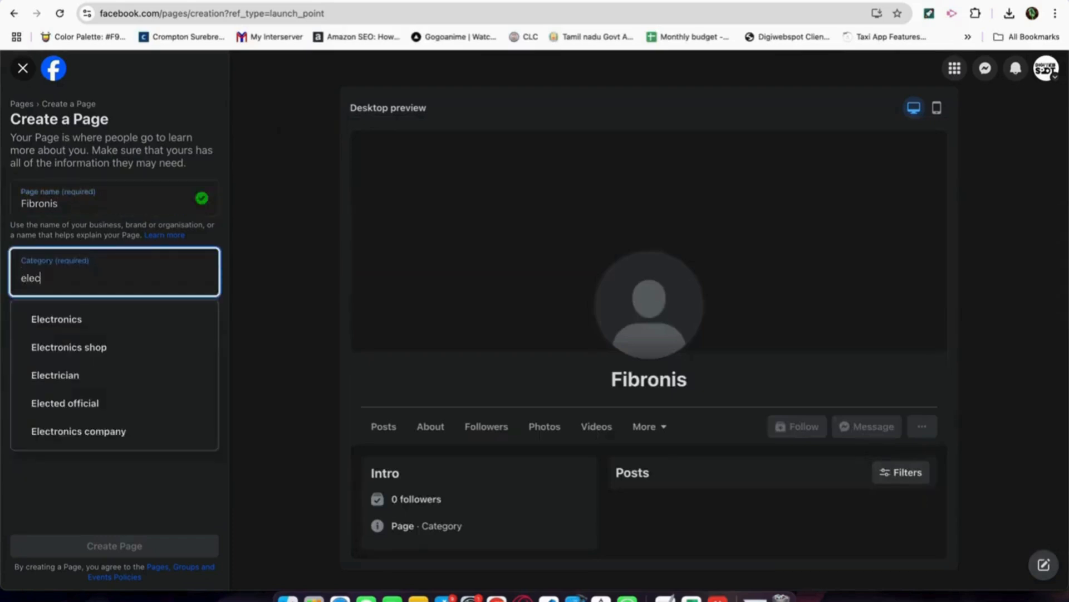
left_click(53, 341)
- Copy the bio sentence from the Meta note into the Bio field and create the Page
left_click(69, 347)
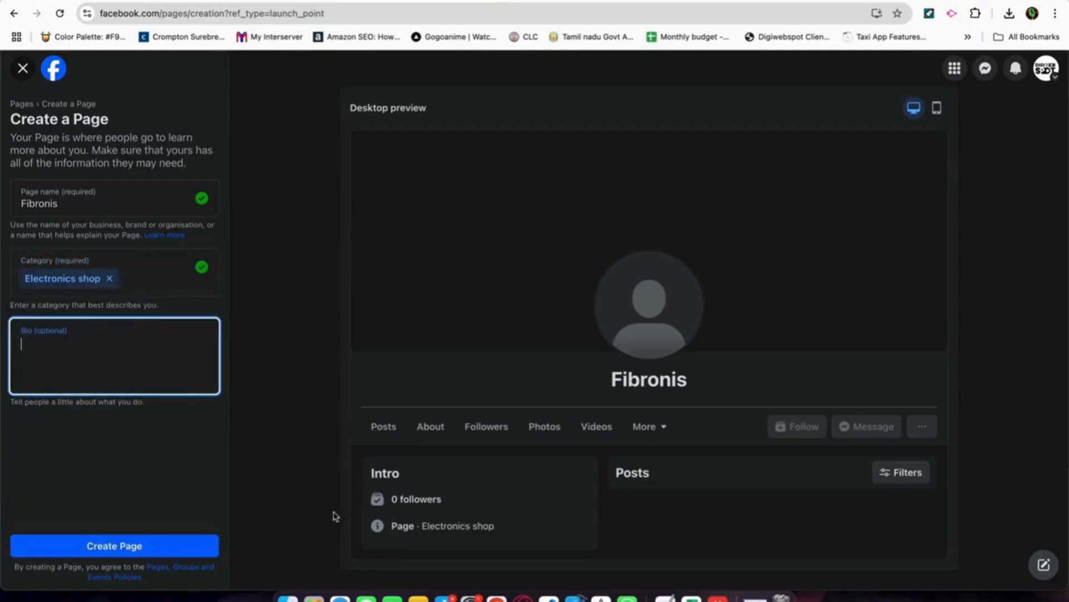
left_click(417, 595)
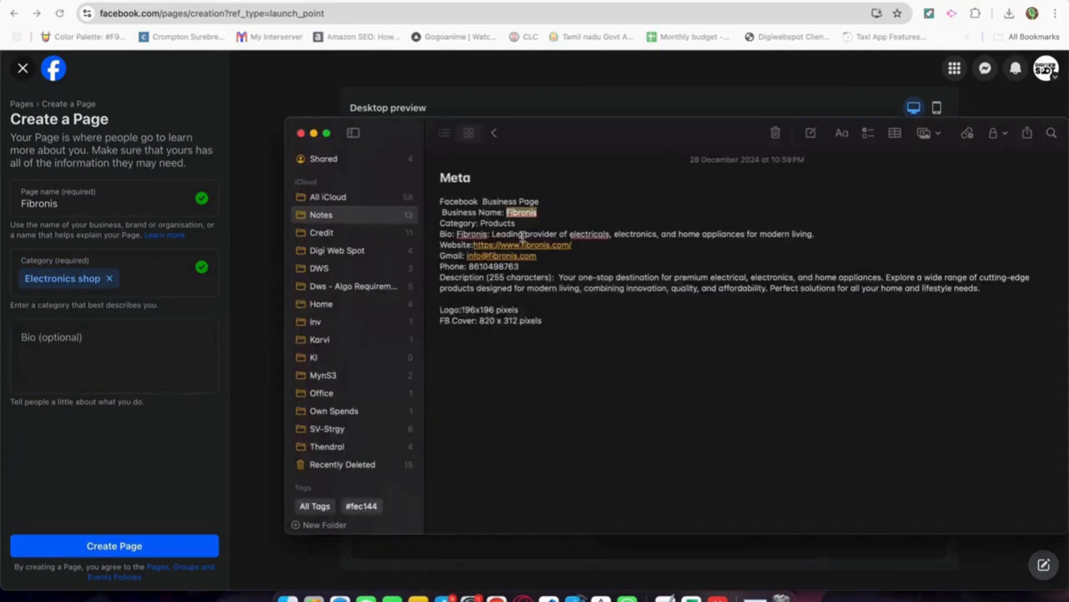
left_click(493, 235)
left_click_drag(492, 234, 815, 234)
key("super+c")
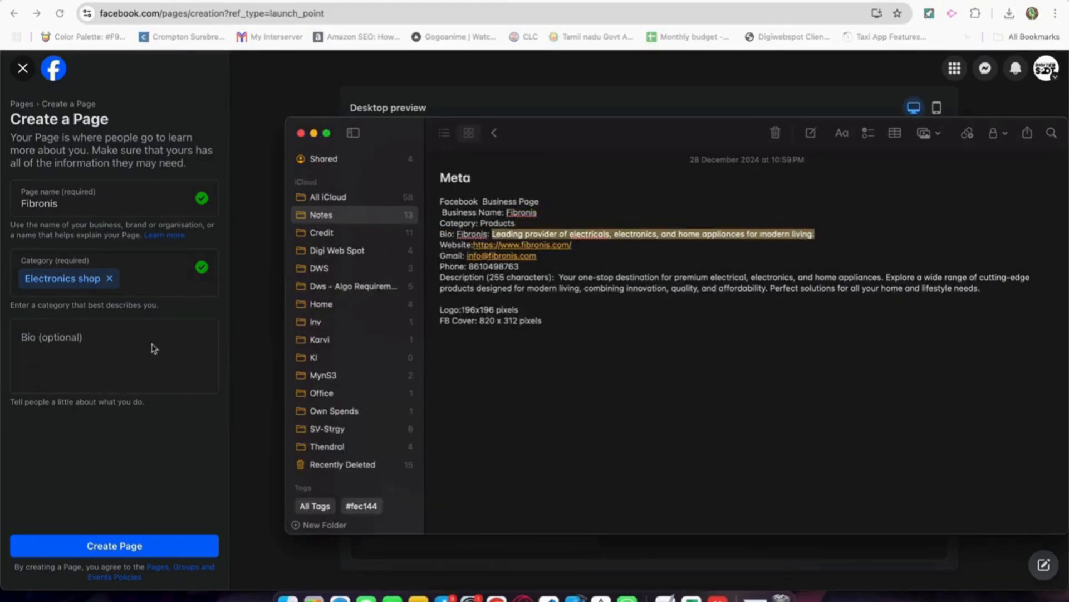
left_click(115, 347)
key("super+v")
left_click(278, 434)
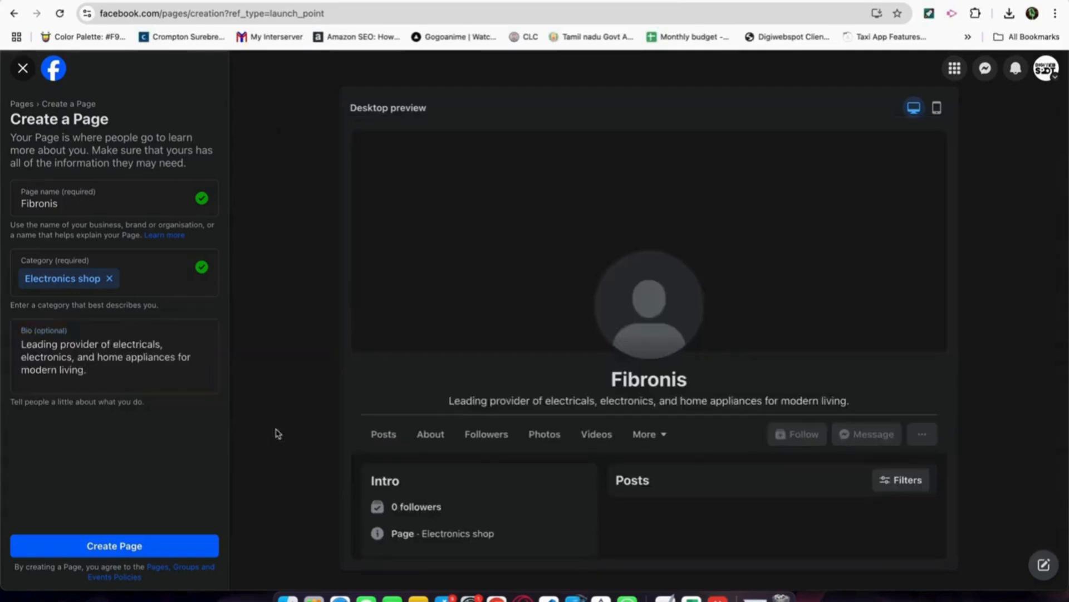
left_click(113, 546)
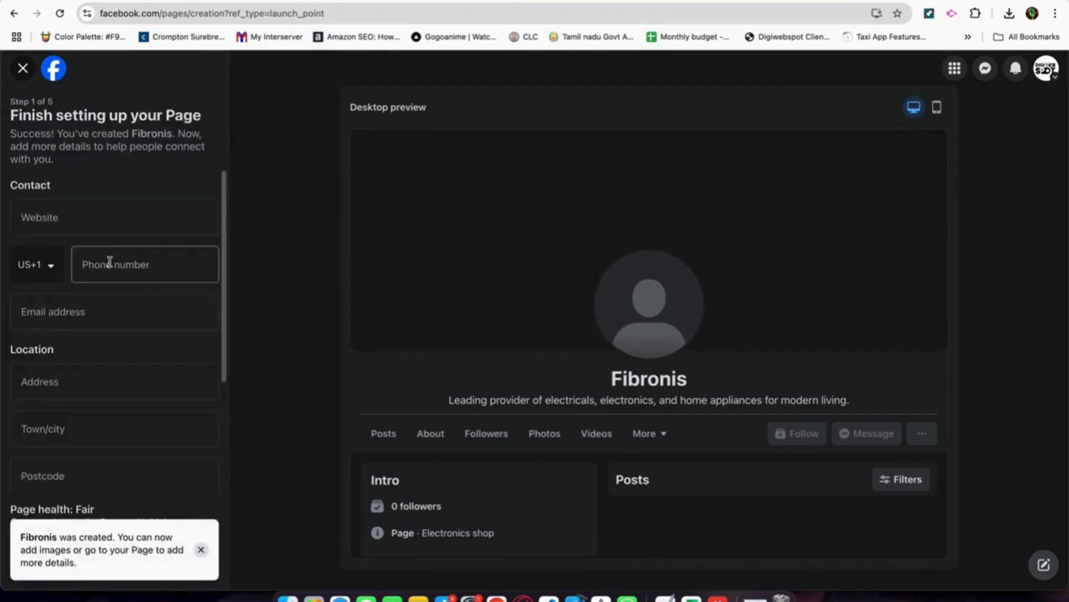
left_click(84, 217)
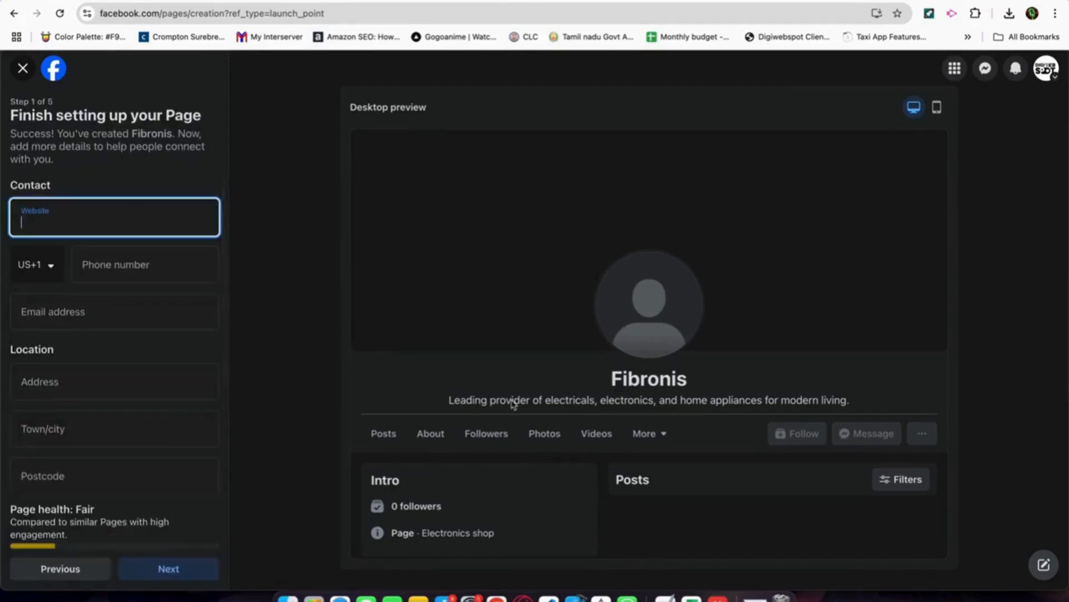
left_click(414, 597)
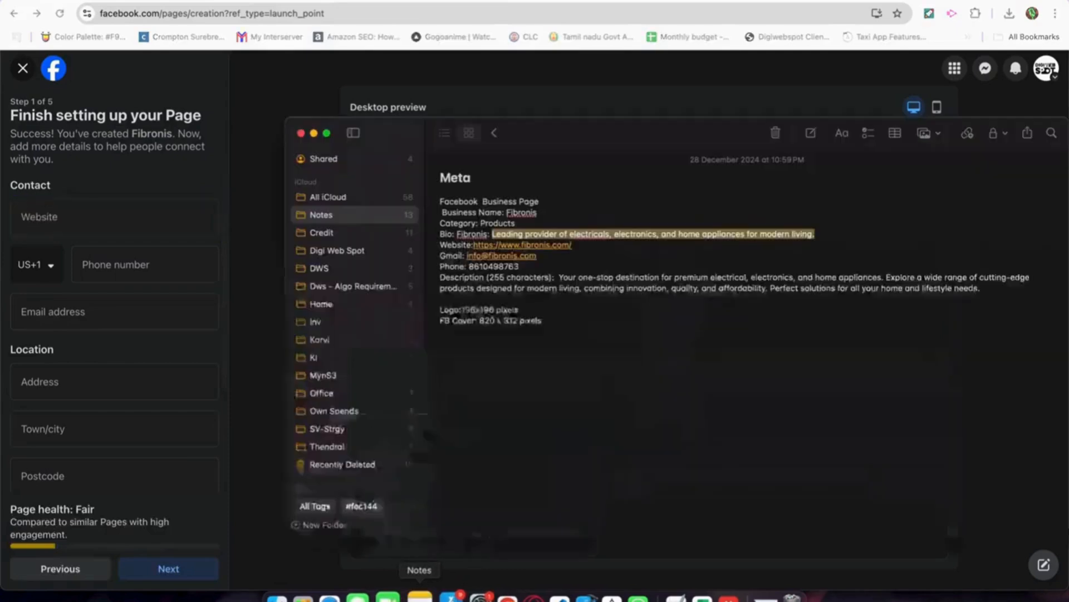
left_click(576, 249)
left_click_drag(575, 249, 473, 246)
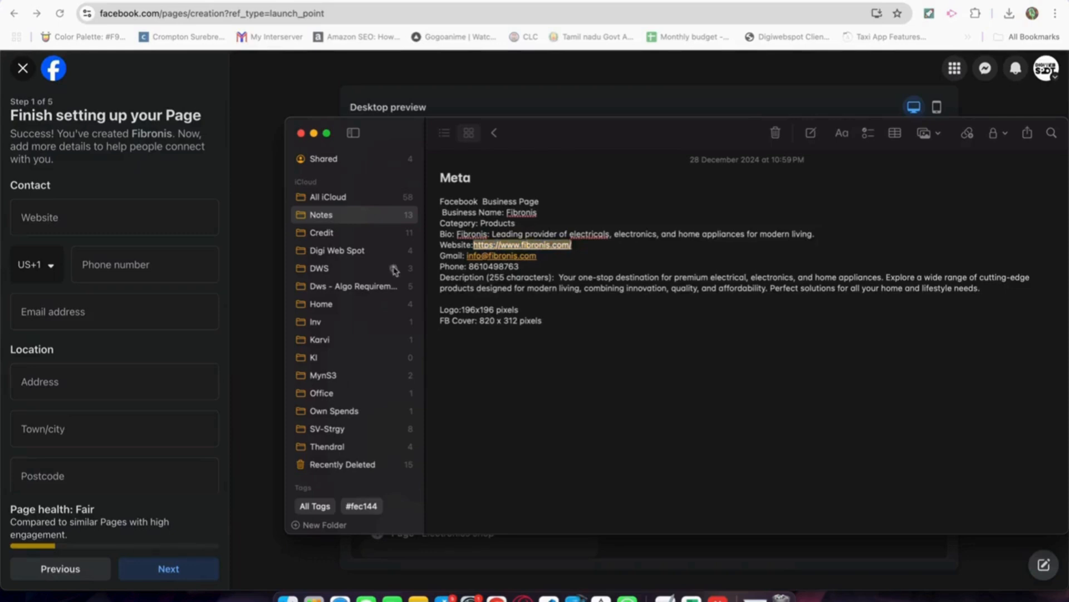
left_click(134, 217)
key("super+v")
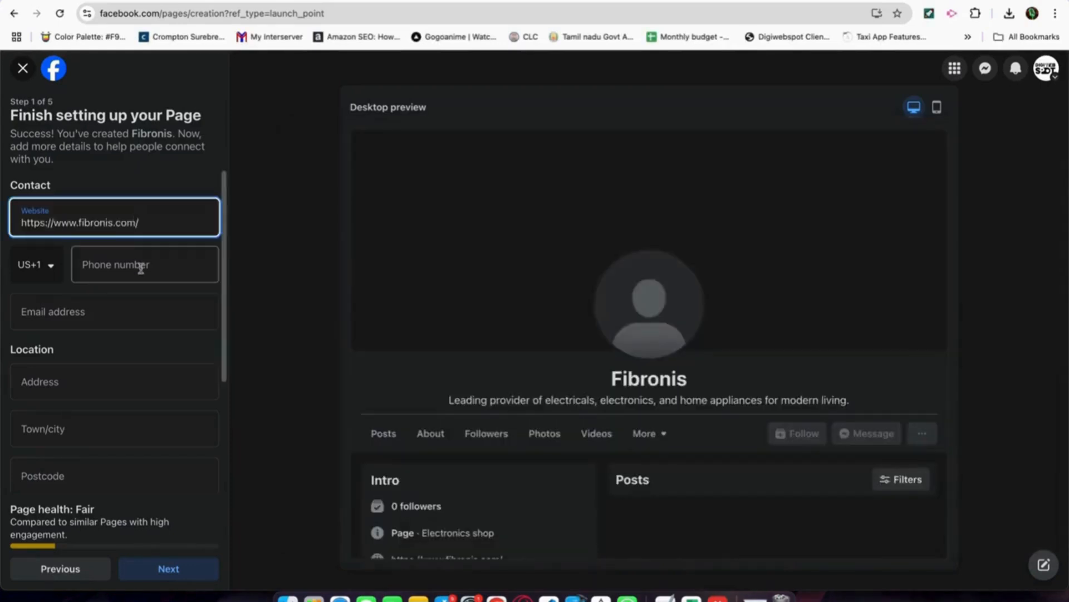
- Set the phone country code to India +91 and paste the business phone number from the notes
left_click(50, 266)
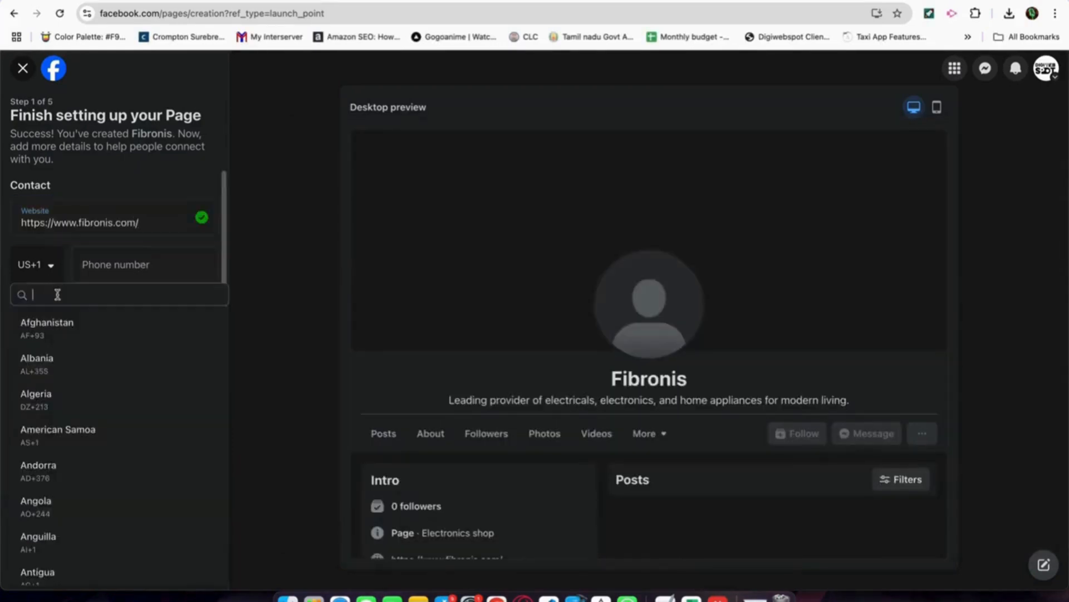
type("ind")
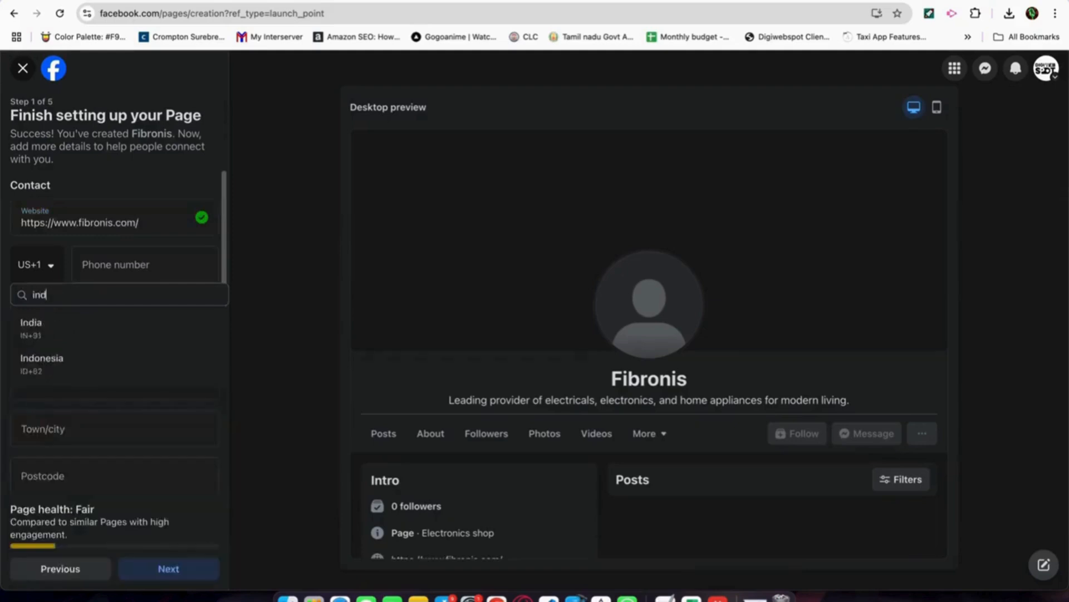
left_click(31, 332)
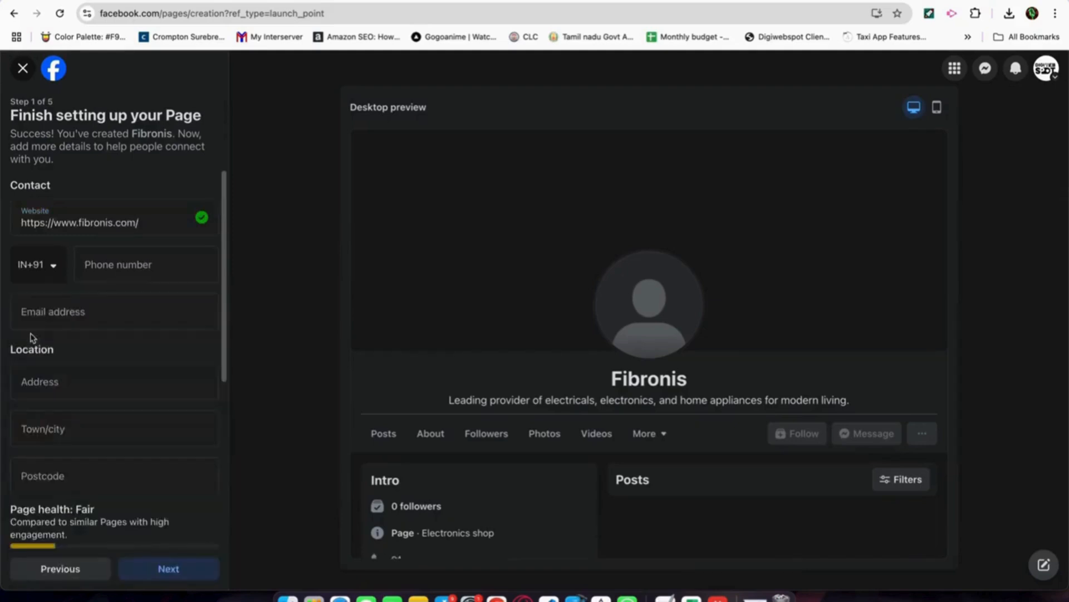
left_click(417, 595)
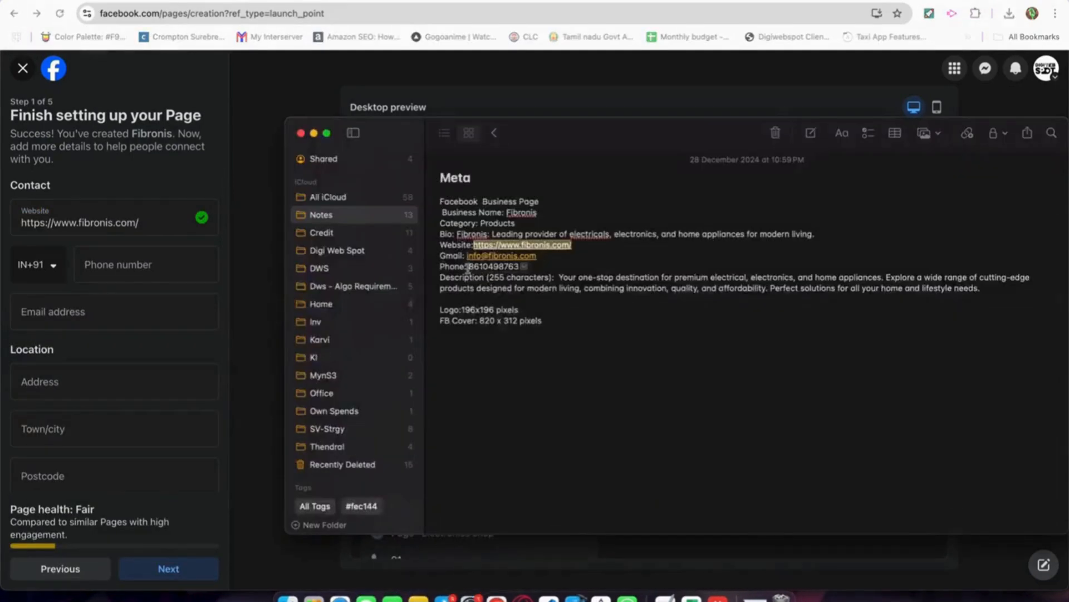
left_click_drag(469, 266, 520, 269)
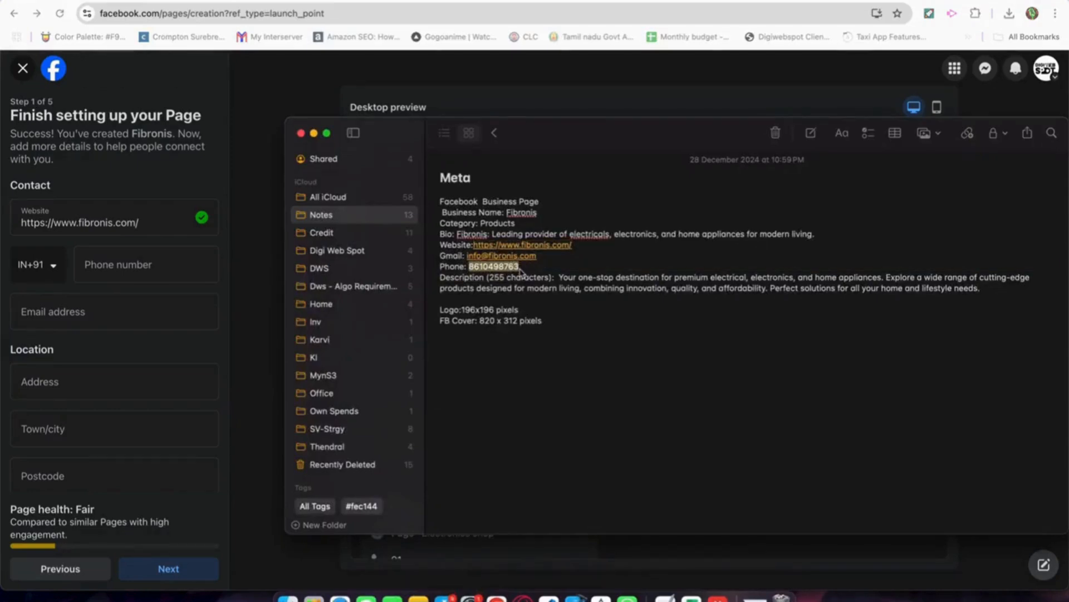
left_click(148, 265)
left_click(135, 268)
key("super+v")
- Copy the business e-mail from the notes into the Email address field
left_click(107, 310)
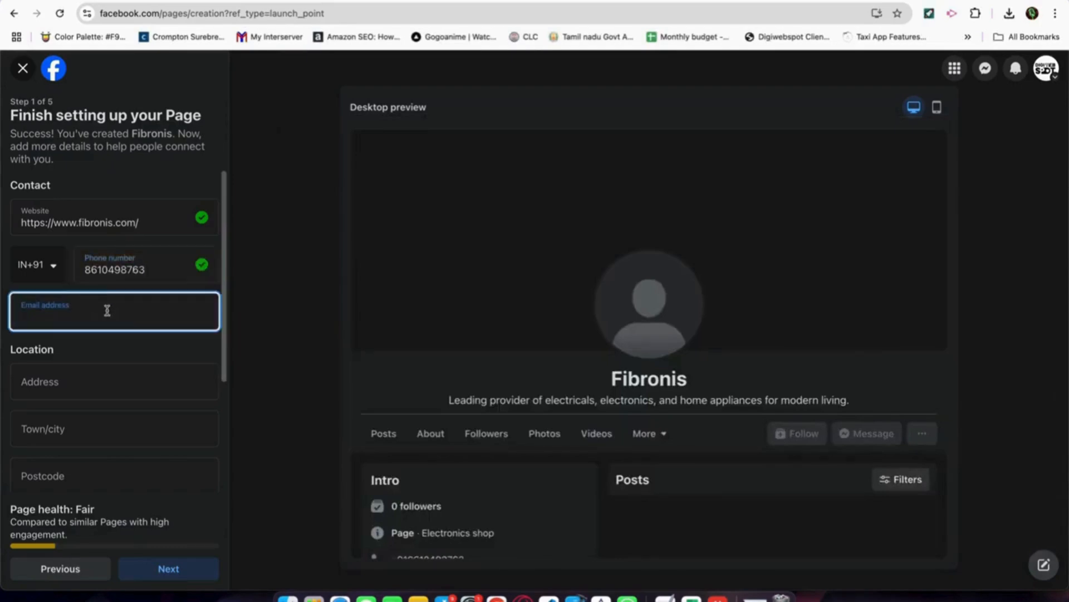
left_click(419, 595)
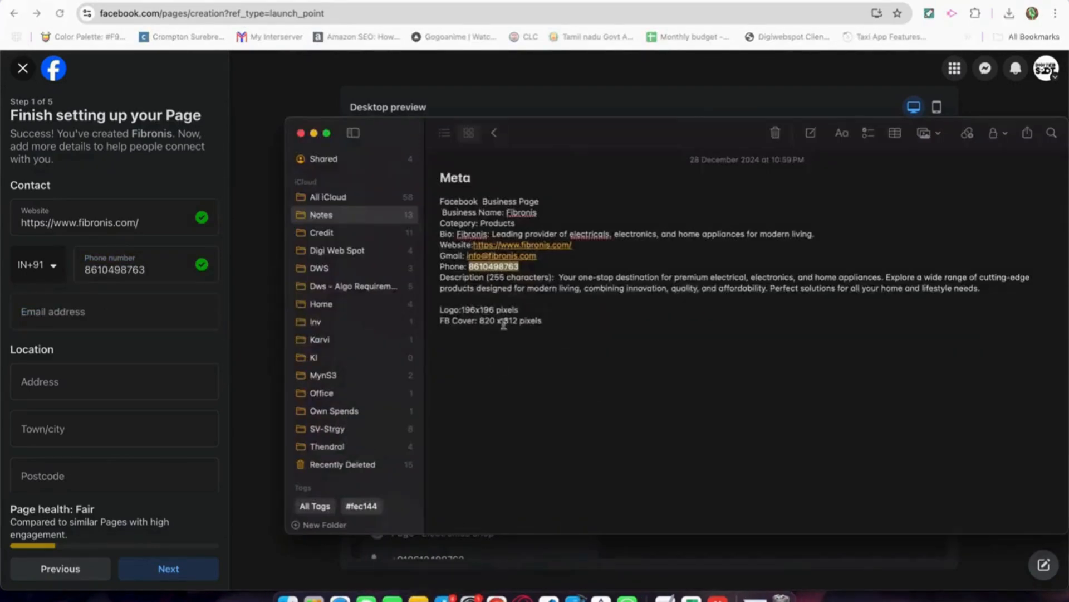
left_click_drag(538, 255, 467, 255)
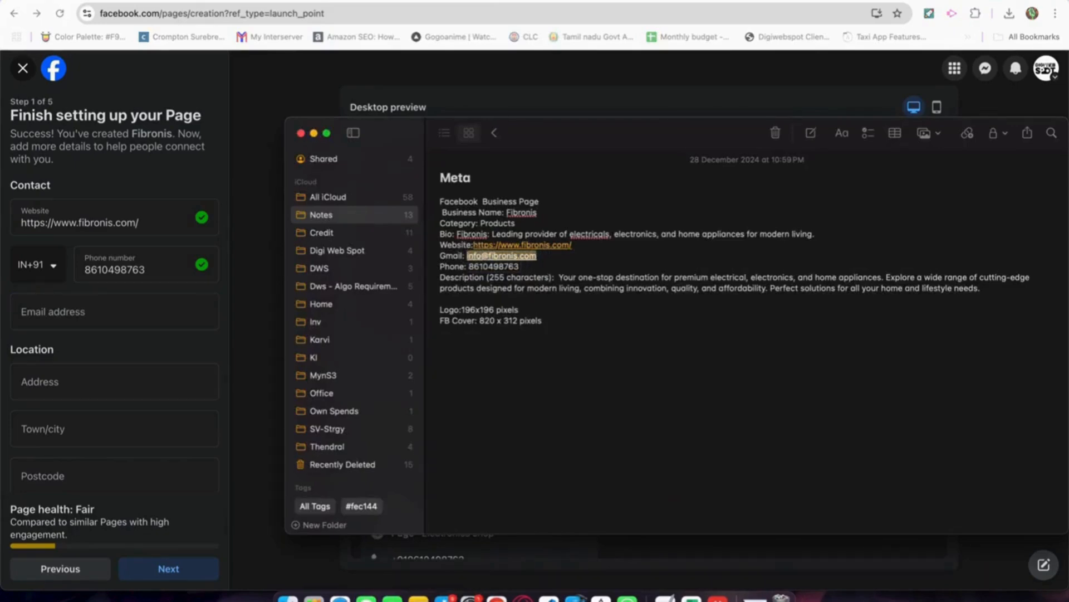
left_click(162, 312)
key("cmd+v")
- Enter coimbatore as the address and pick Coimbatore, Tamil Nadu as the town
left_click(111, 386)
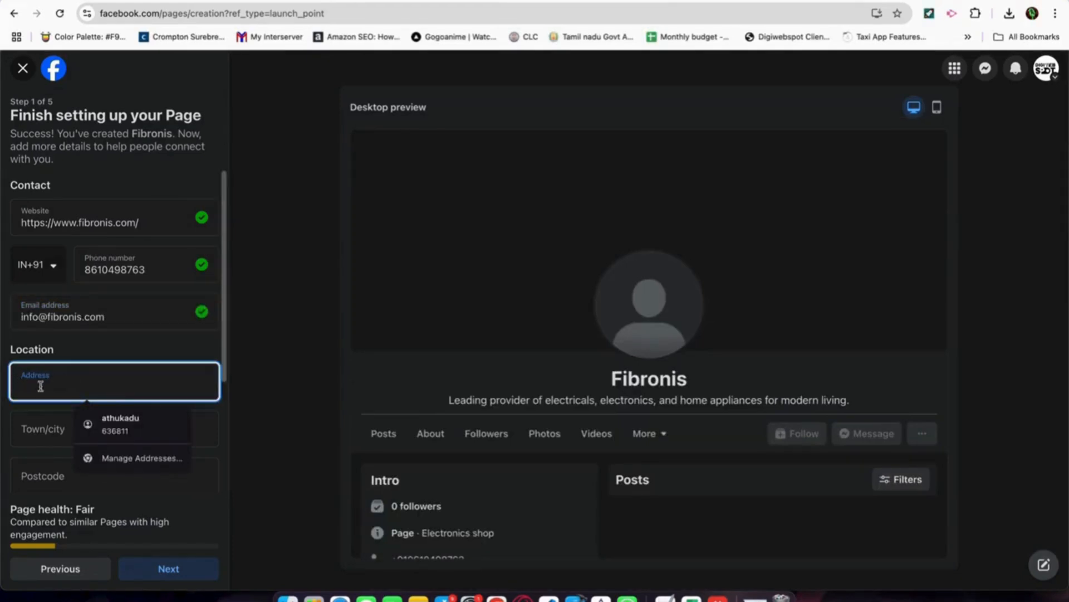
type("coim")
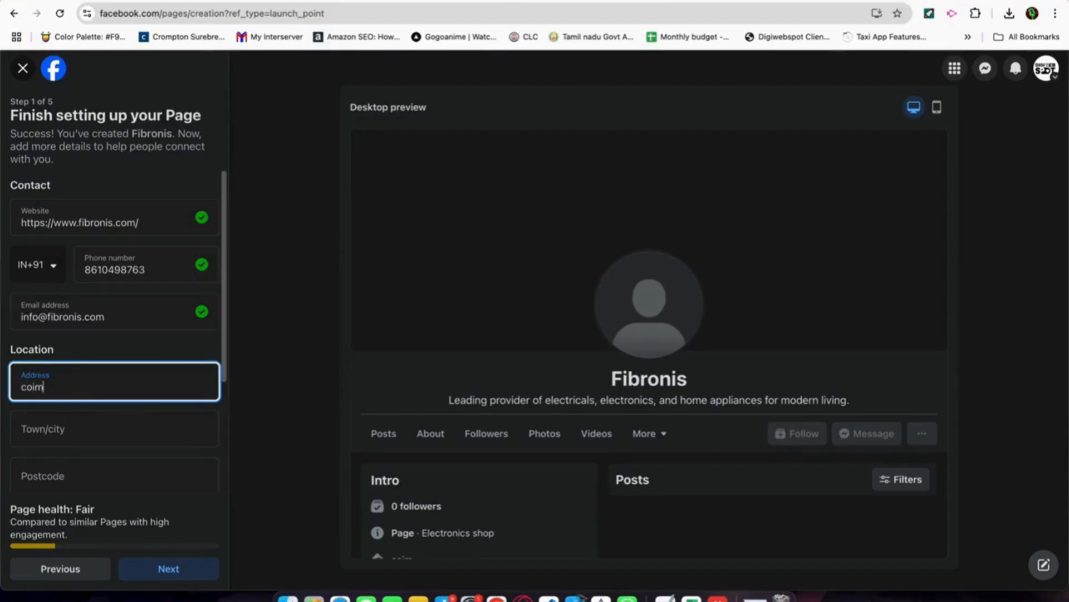
type("ba")
key("BackSpace")
key("BackSpace")
key("BackSpace")
key("BackSpace")
key("BackSpace")
key("BackSpace")
type("coimbatore")
left_click(52, 430)
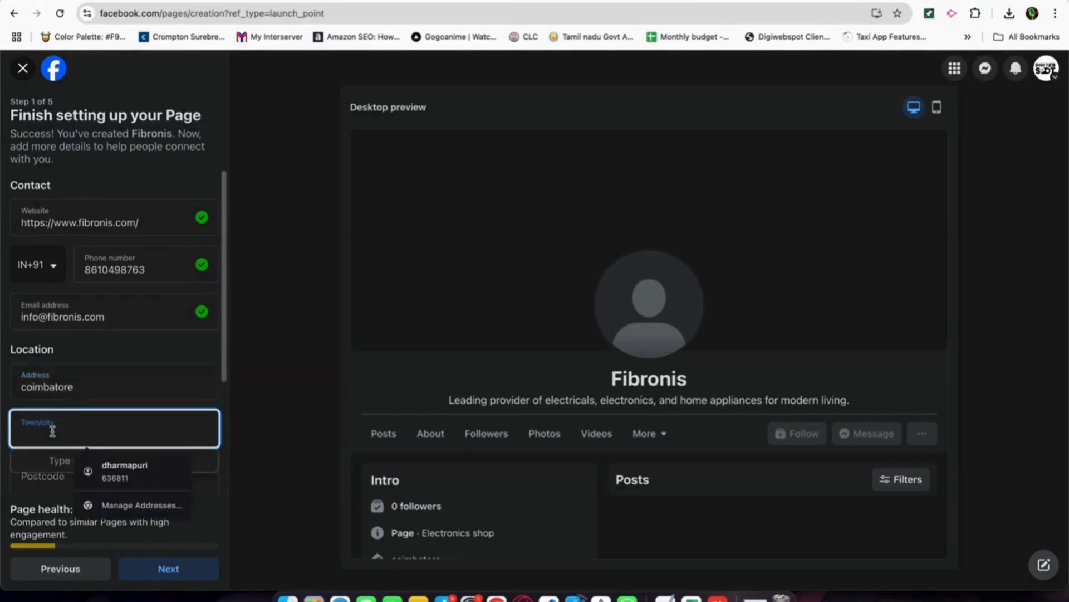
type("coimbatore")
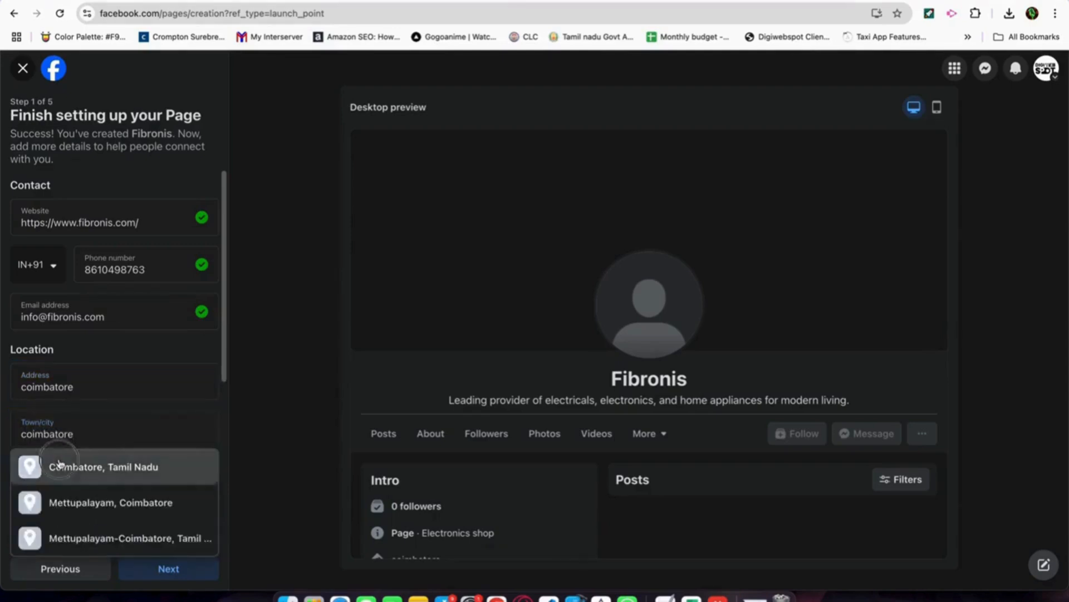
left_click(59, 462)
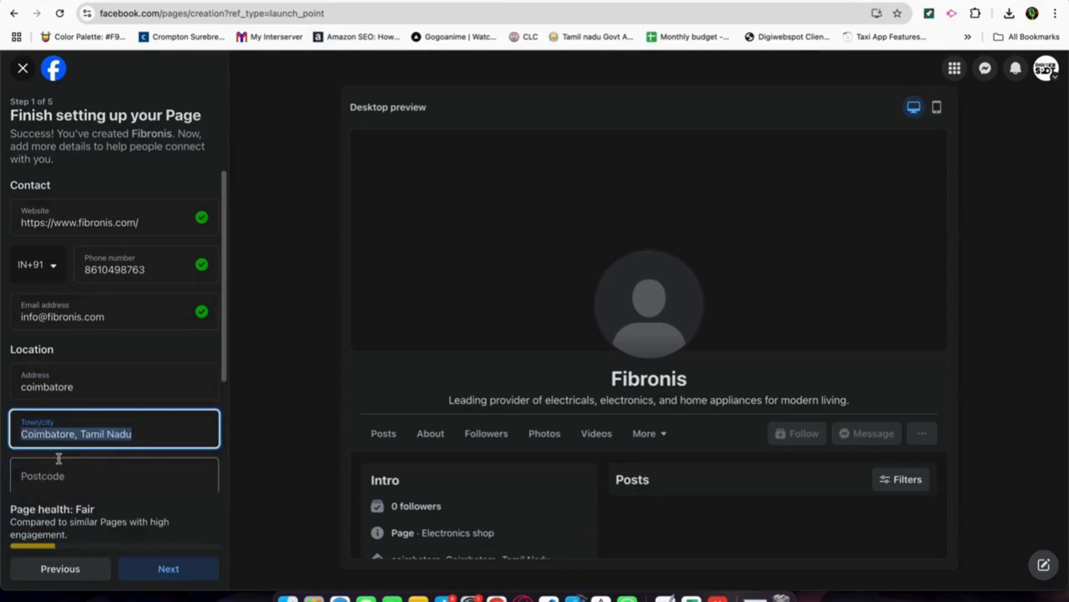
left_click(7, 394)
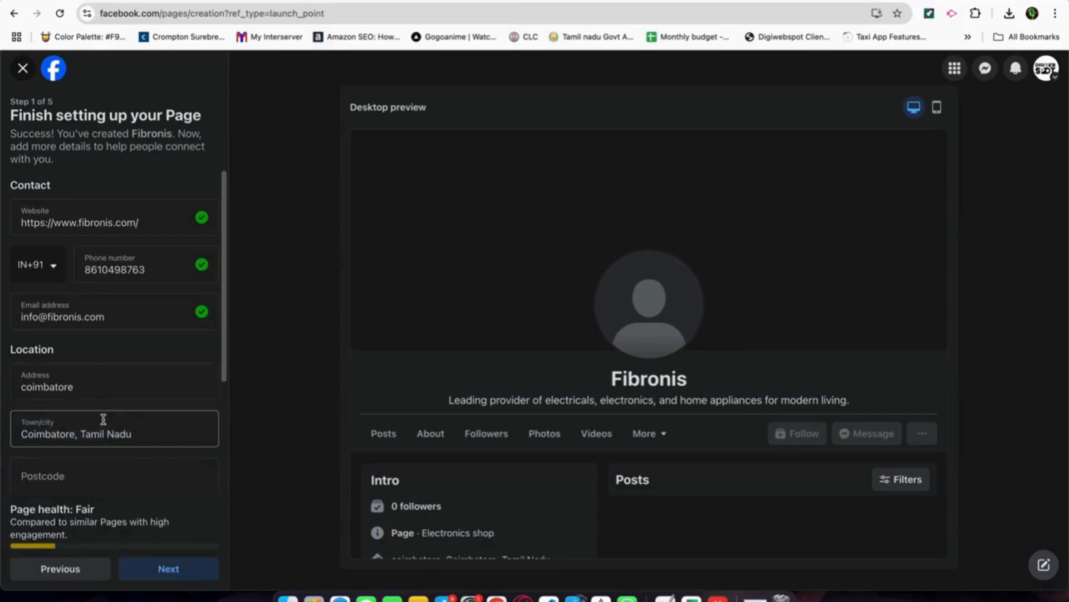
- Fill in the postcode and set the business hours to Always open
scroll(103, 419, "down", 3)
left_click(75, 415)
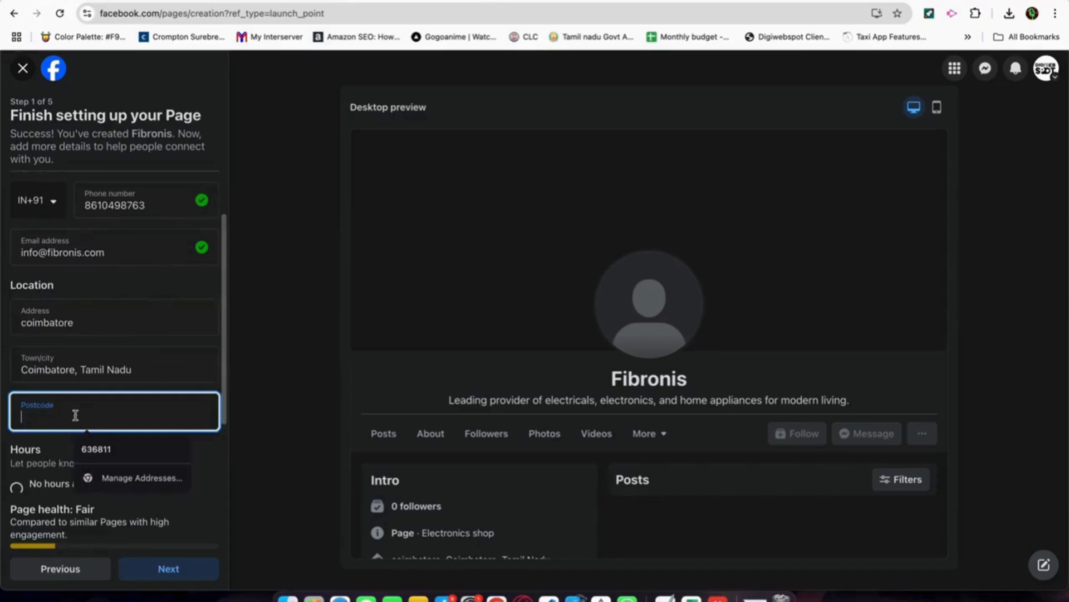
type("6")
type("4")
type("1029")
type("8")
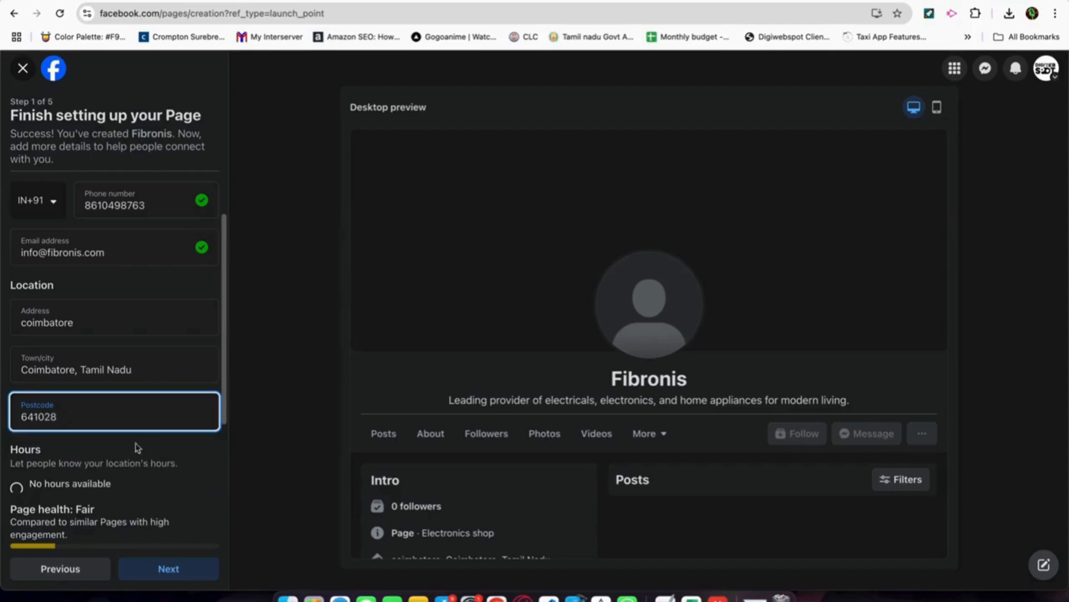
scroll(226, 440, "down", 2)
scroll(226, 440, "down", 2)
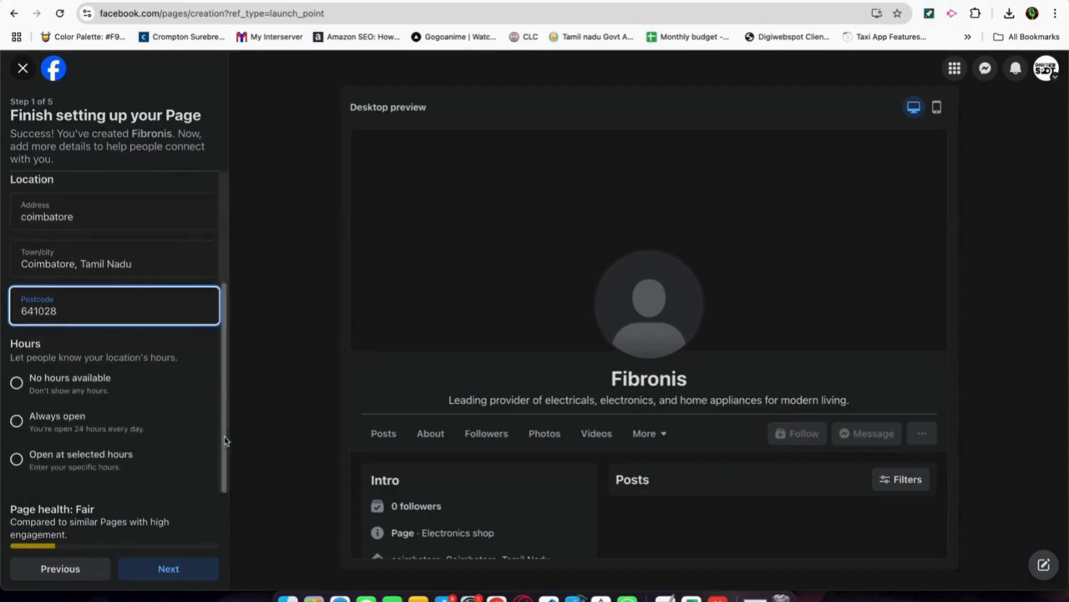
left_click(27, 421)
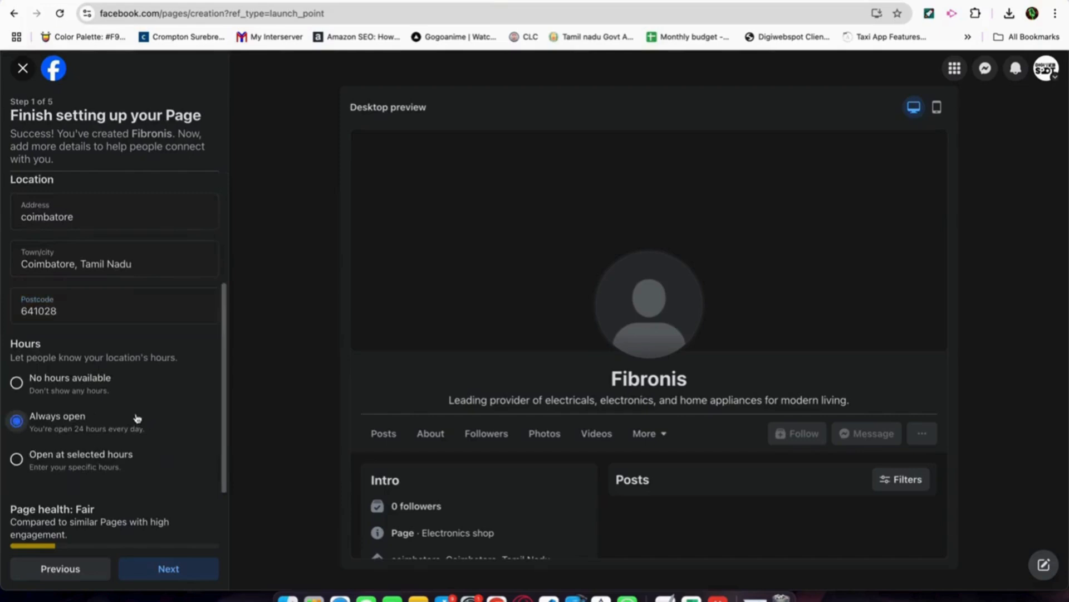
left_click(167, 569)
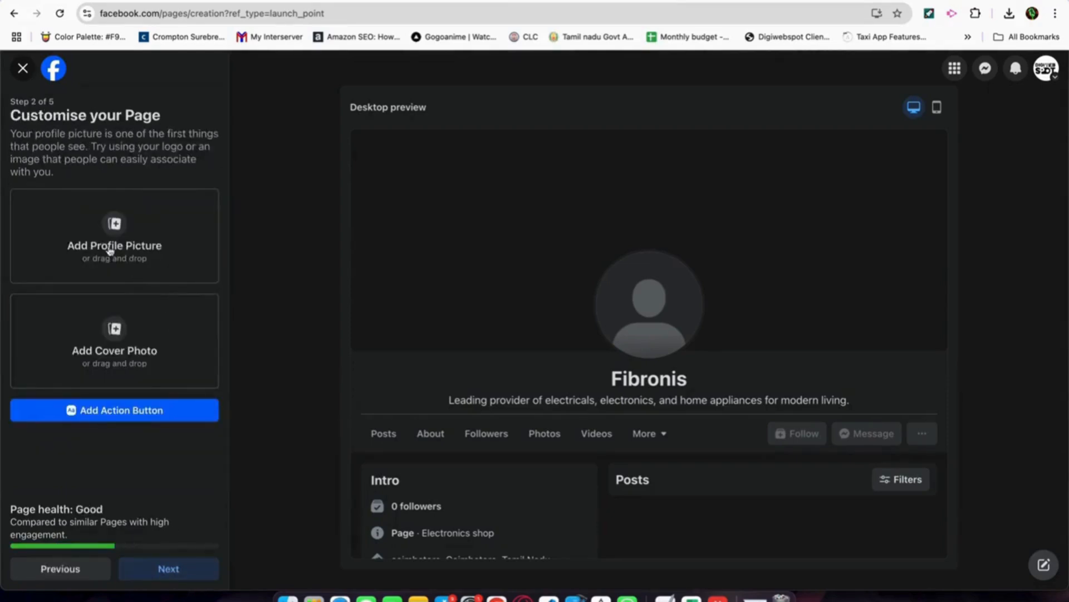
left_click(117, 231)
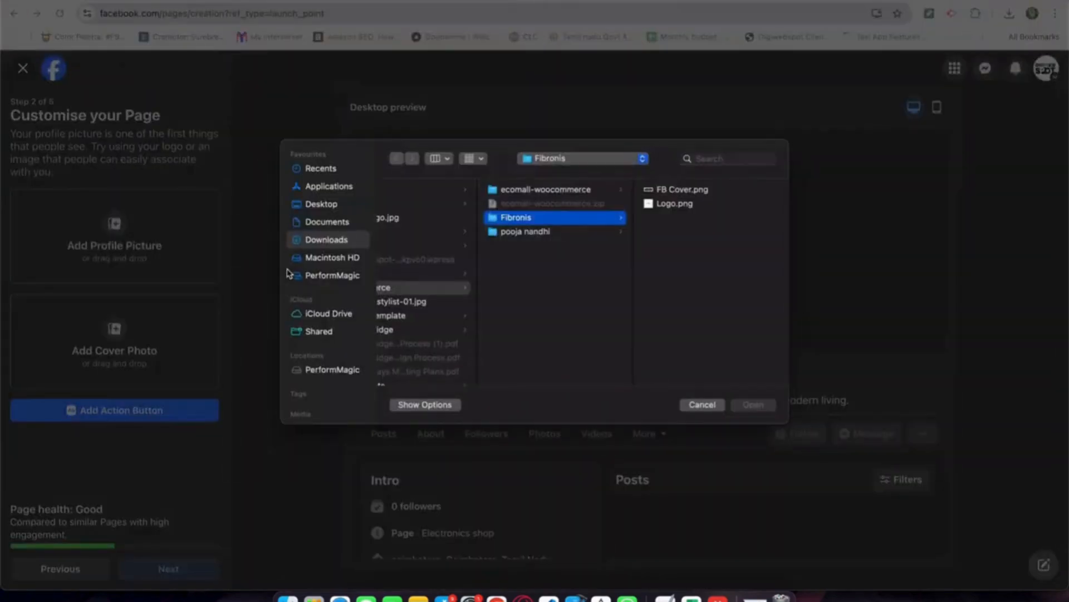
left_click(655, 205)
left_click(754, 405)
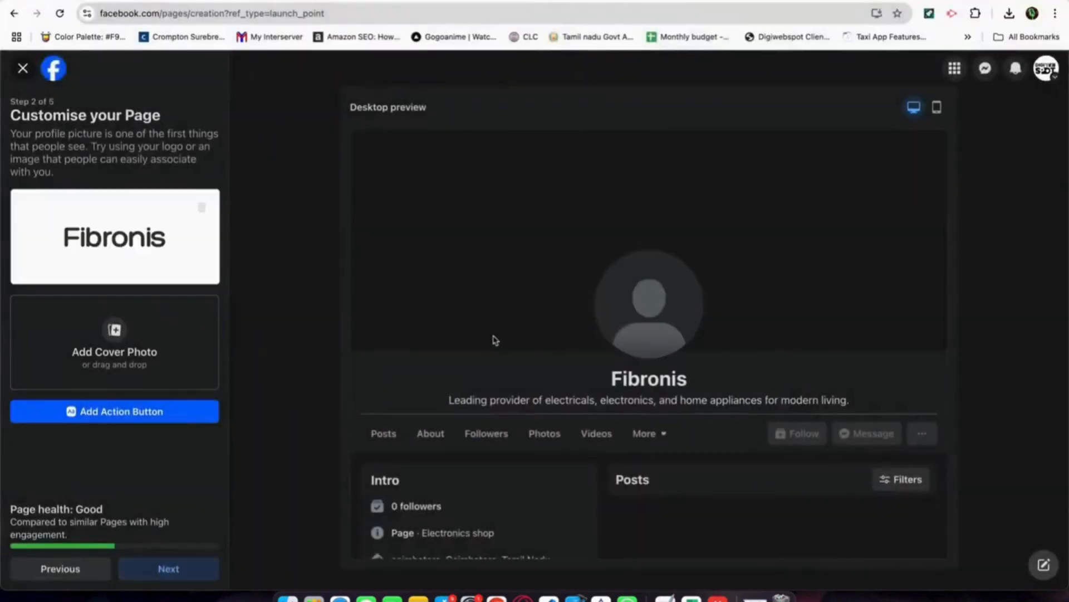
- Upload FB Cover.png as the Page's cover photo
left_click(109, 334)
left_click(681, 191)
left_click(753, 405)
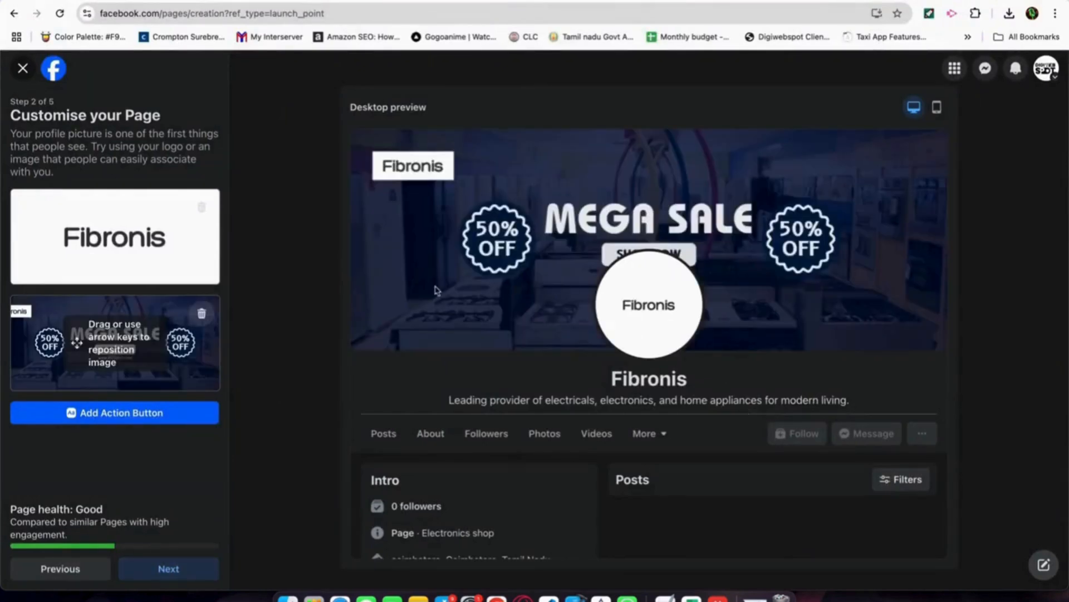
scroll(437, 290, "down", 2)
scroll(437, 289, "down", 3)
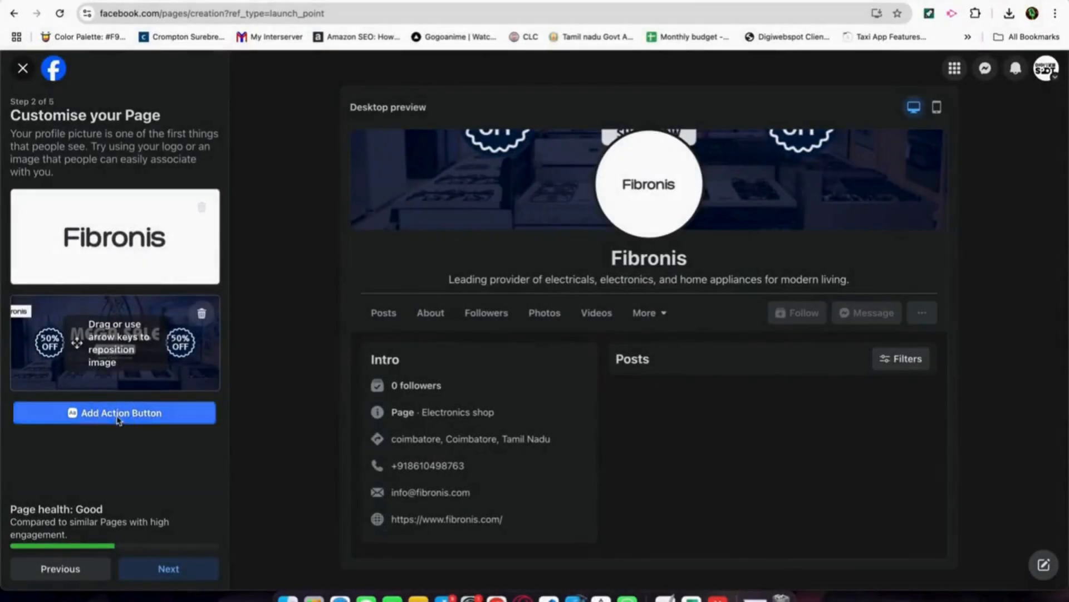
- Add and save a Send message action button, then continue to step 3 of 5
left_click(119, 417)
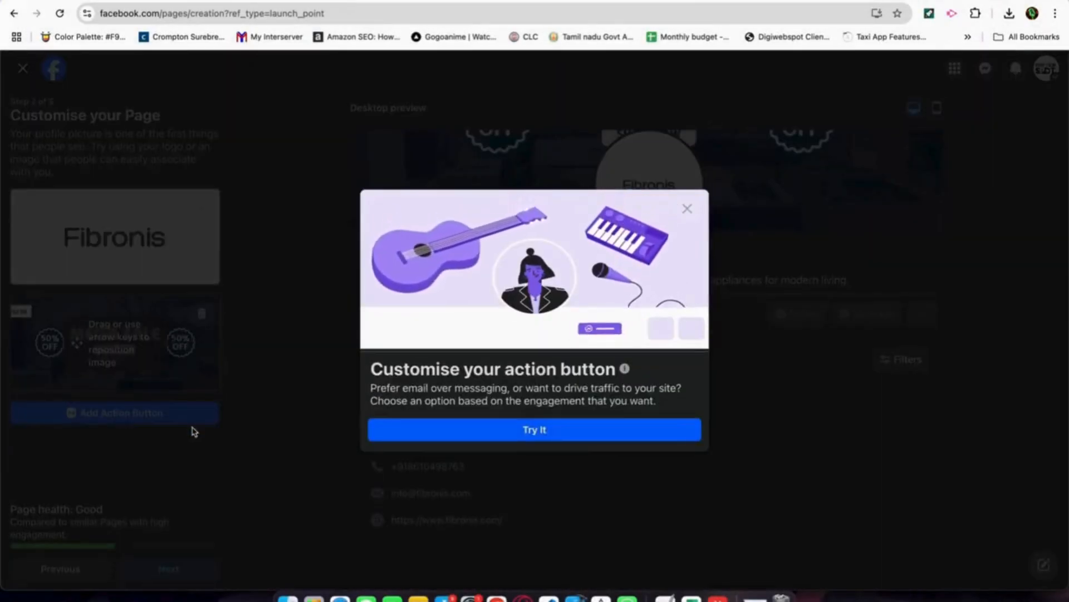
left_click(503, 435)
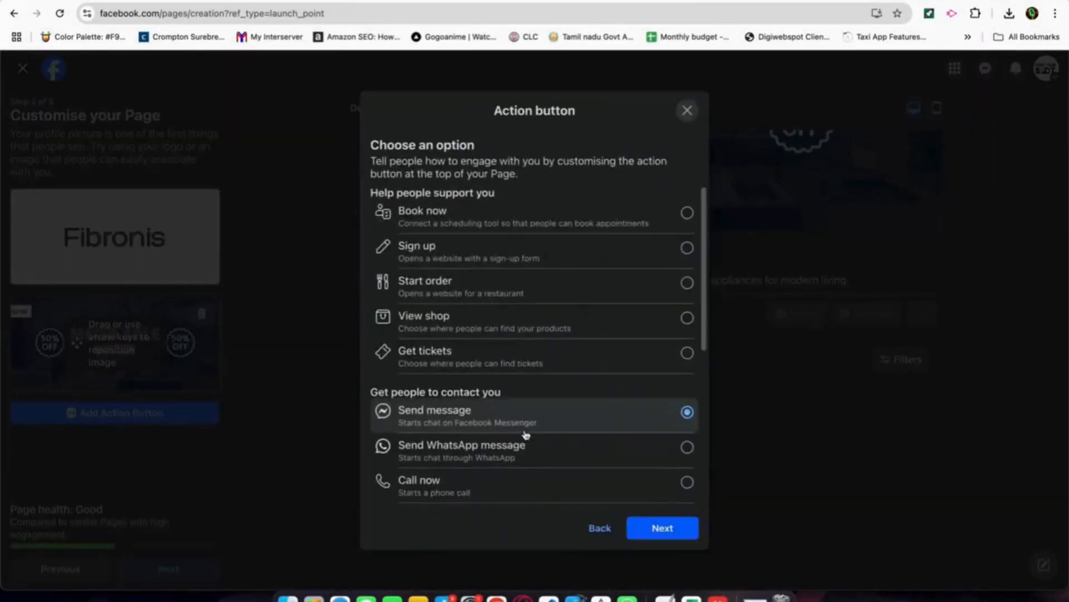
scroll(497, 311, "down", 1)
scroll(498, 313, "down", 1)
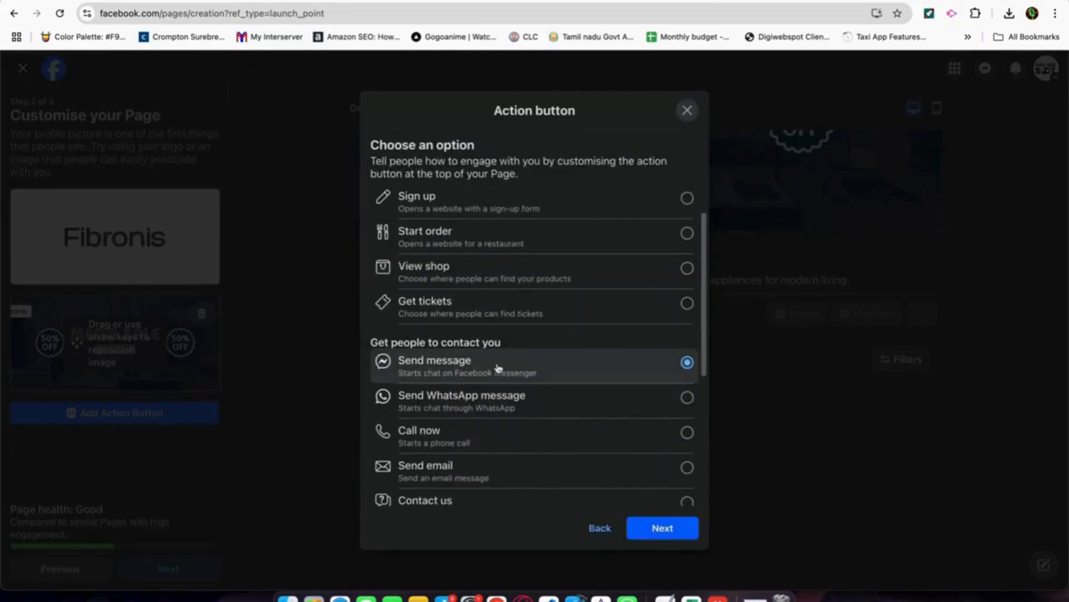
left_click(646, 527)
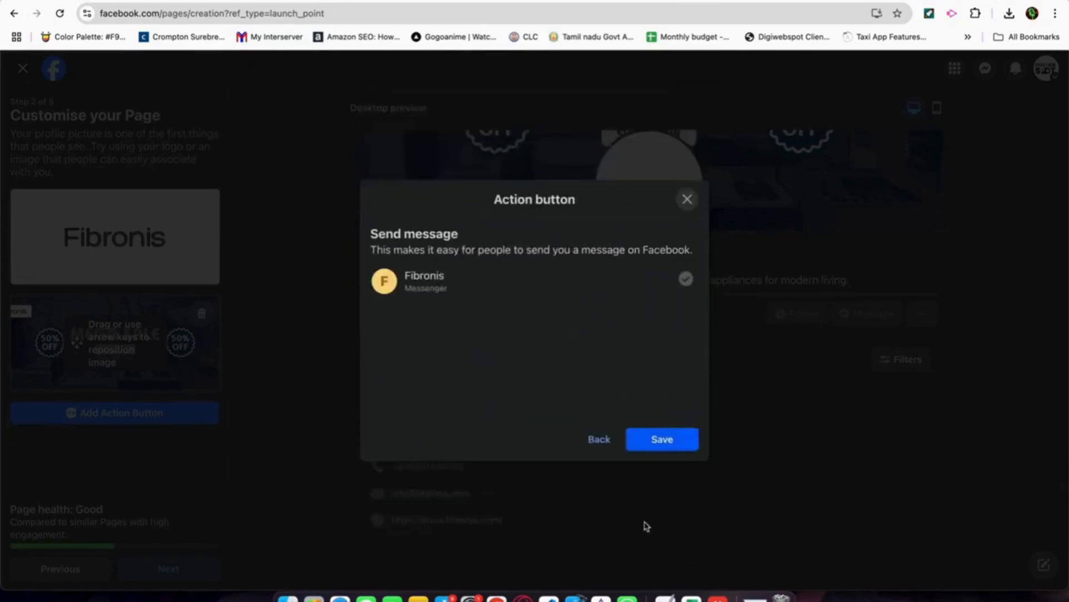
left_click(661, 439)
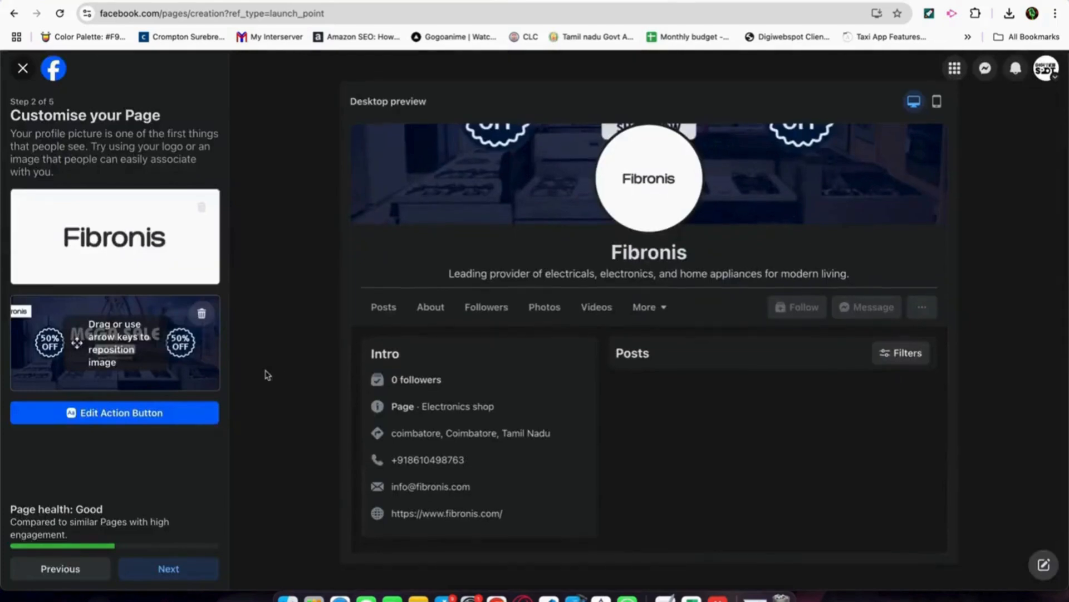
left_click(165, 569)
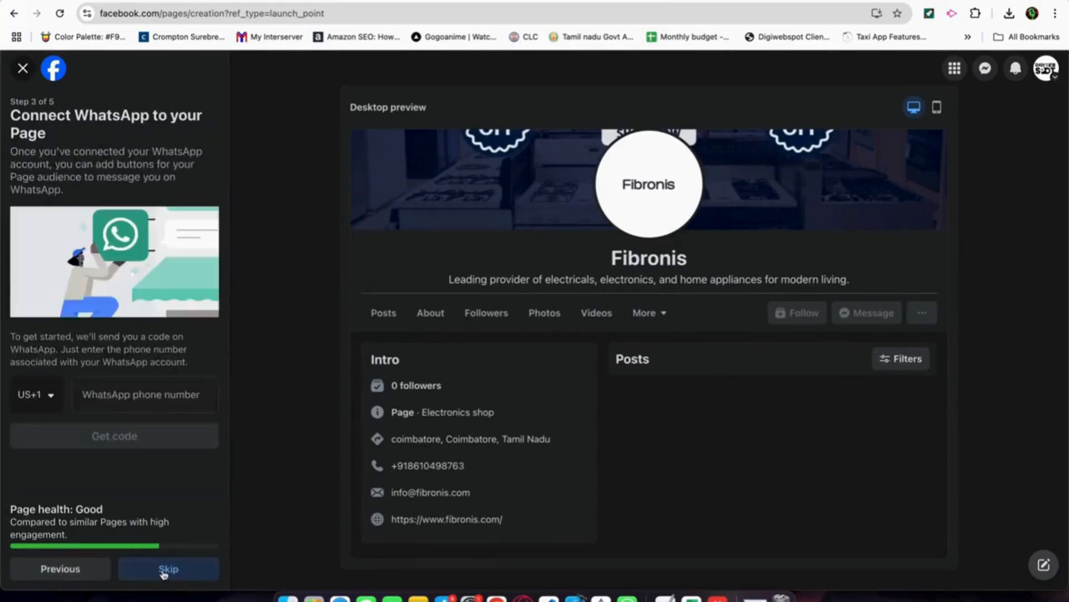
- Search for India and set the WhatsApp country code to IN +91
left_click(50, 398)
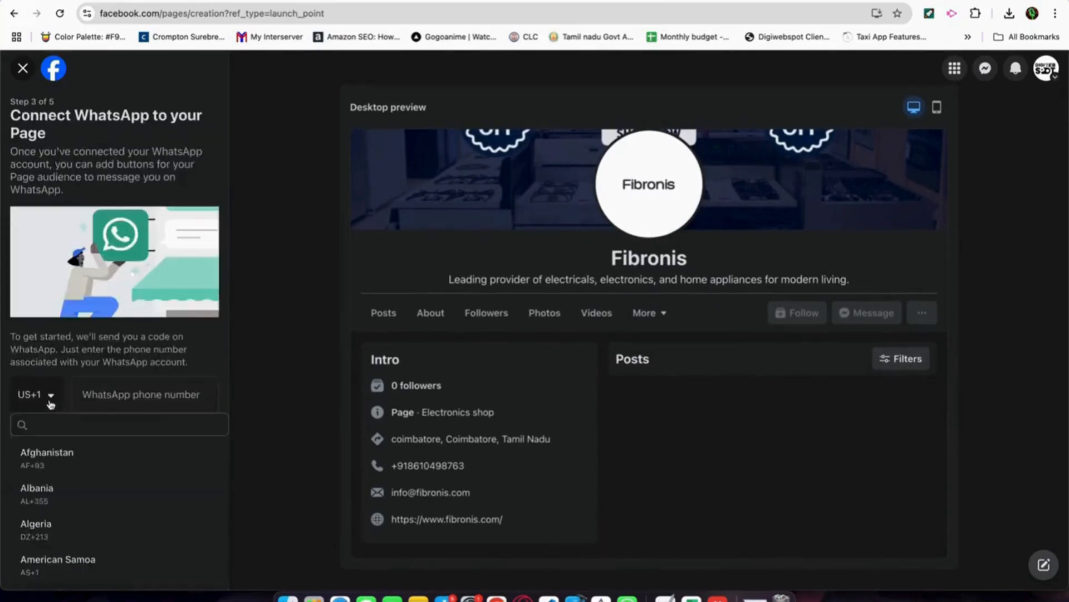
scroll(50, 525, "down", 5)
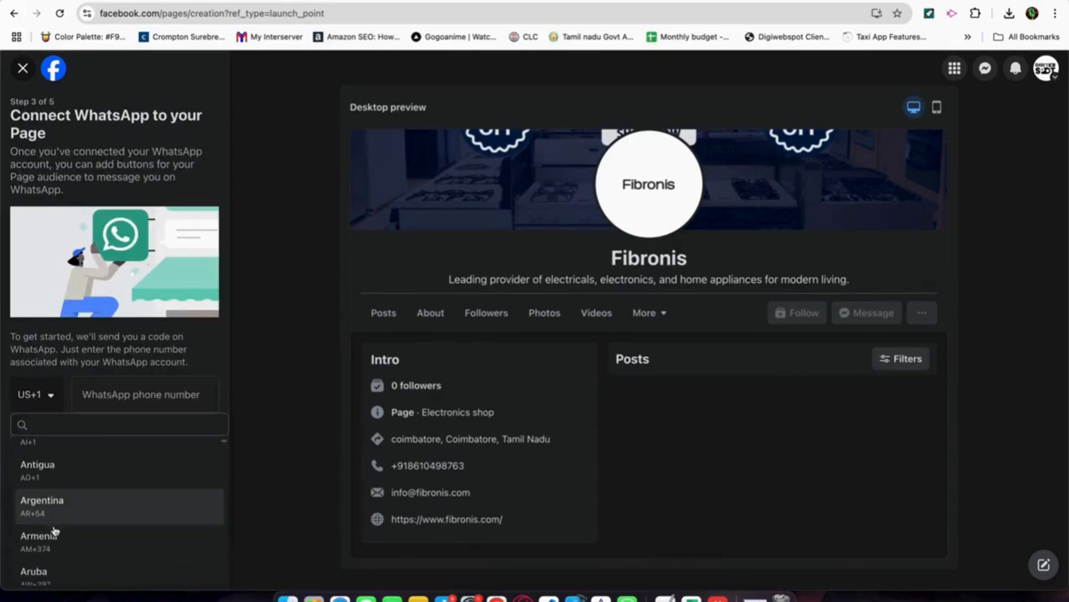
scroll(77, 450, "up", 5)
left_click(87, 423)
type("indi")
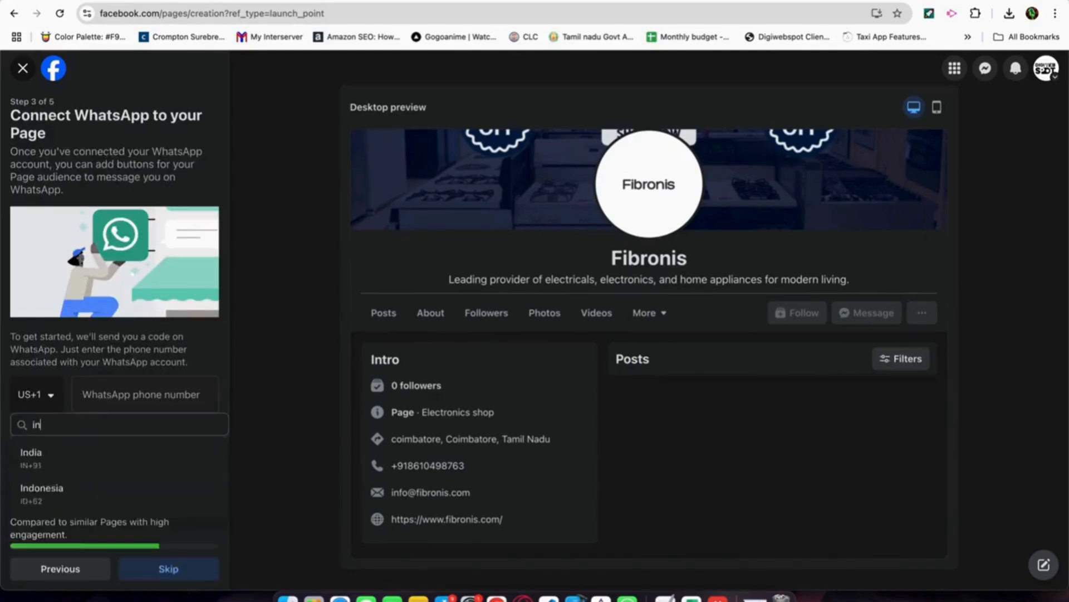
left_click(76, 461)
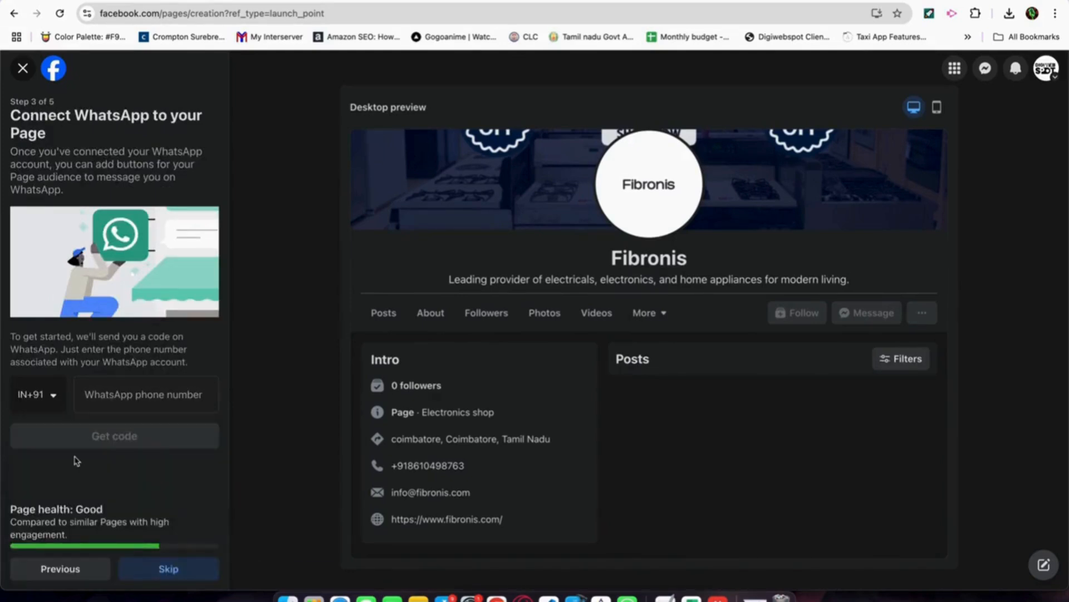
left_click(127, 397)
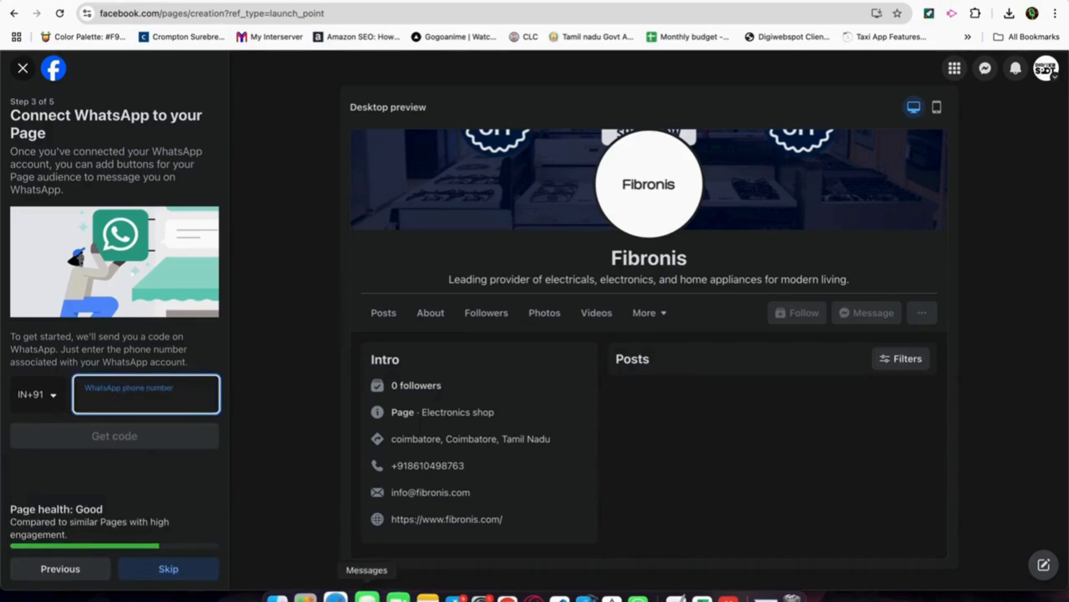
left_click(418, 598)
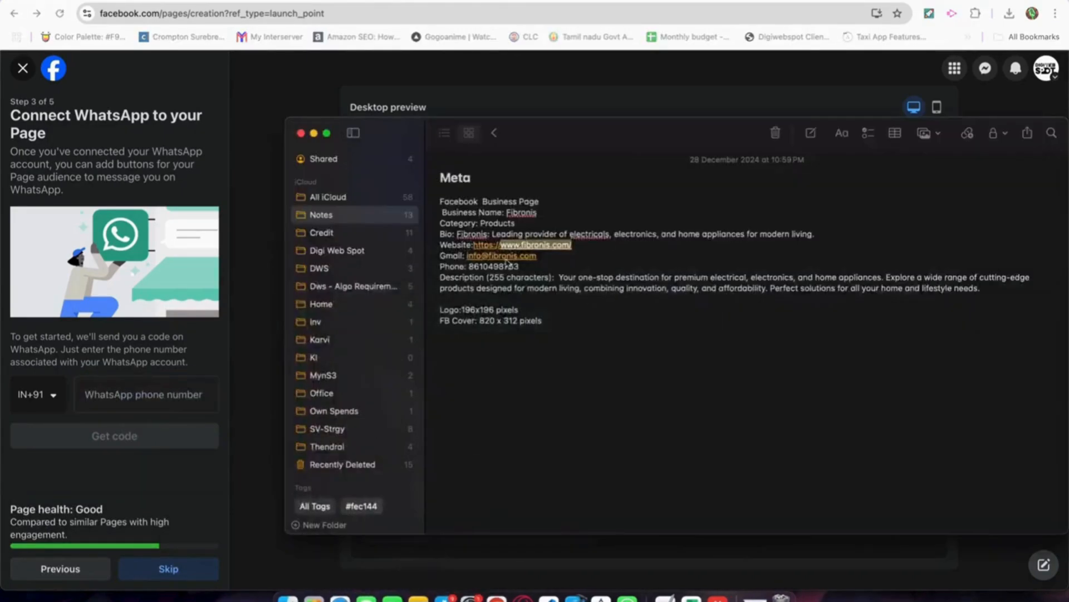
- Copy the business phone number from the Meta note into the WhatsApp number field
left_click(471, 267)
left_click_drag(471, 266, 521, 269)
key("super+c")
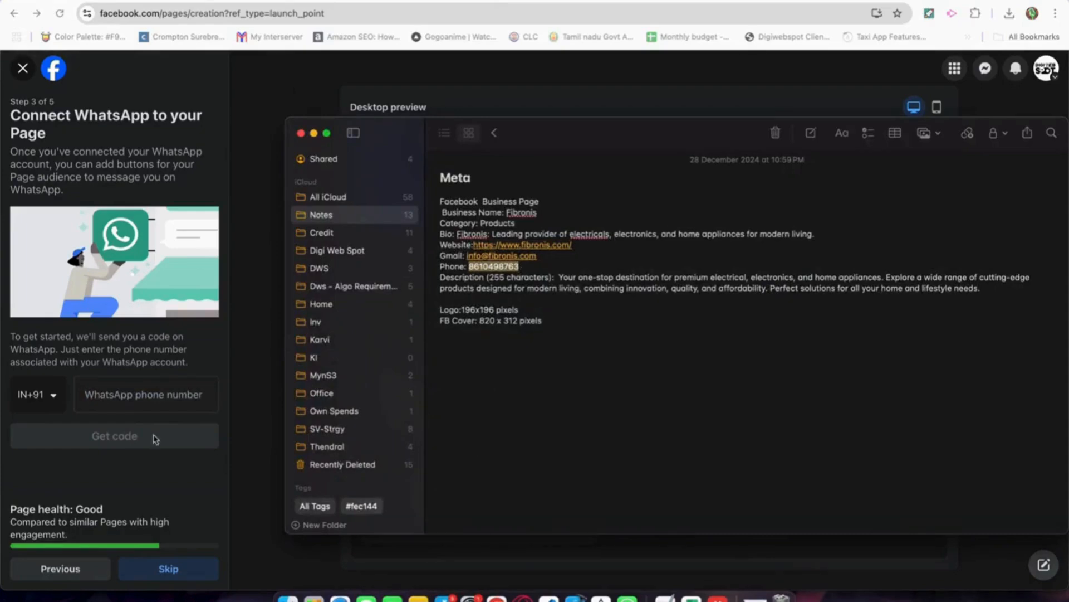
left_click(140, 398)
key("super+v")
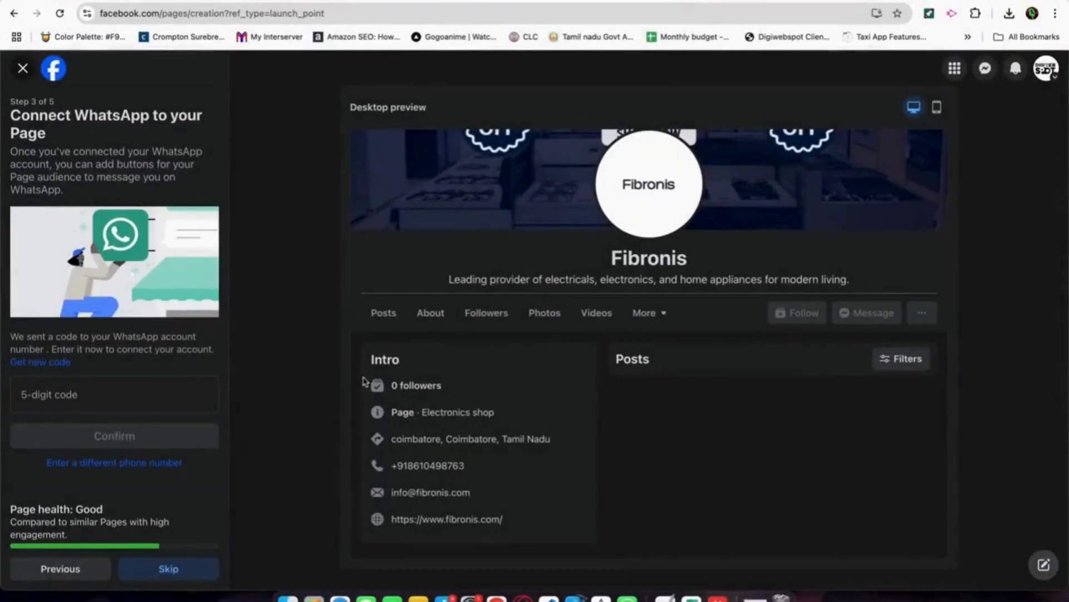
- Enter the received 5-digit WhatsApp verification code and confirm it
left_click(111, 395)
left_click(119, 437)
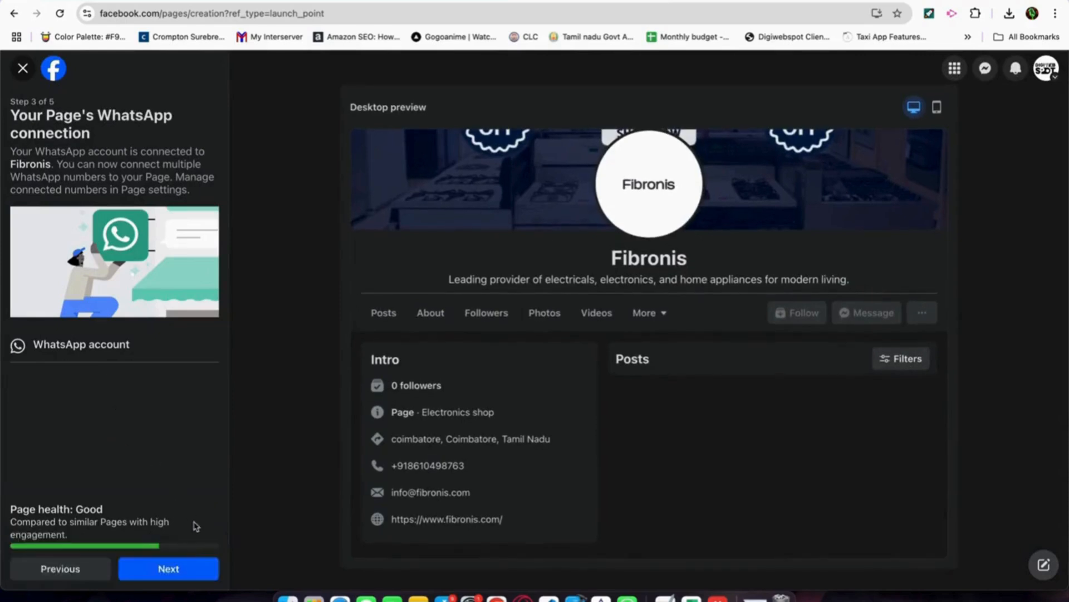
- Skip the WhatsApp and audience invitation steps and finish setup to open the Fibronis page
left_click(169, 569)
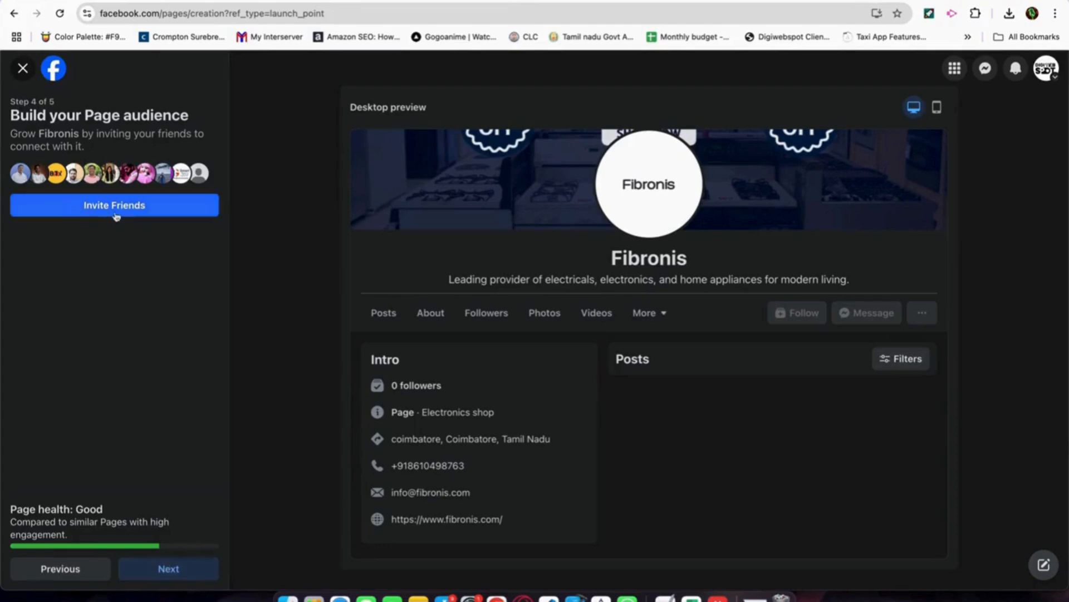
left_click(178, 569)
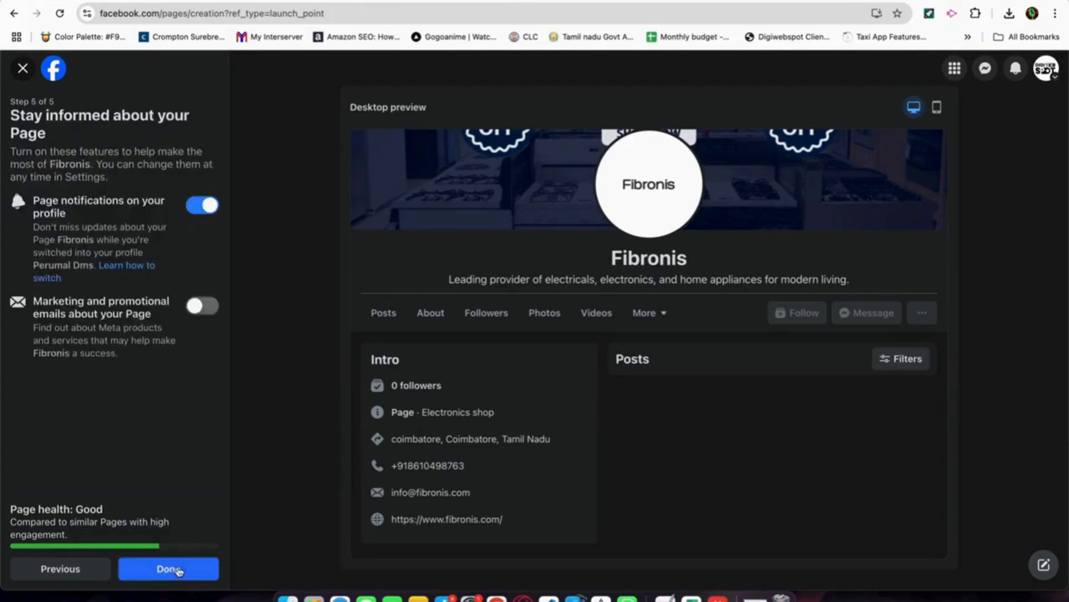
left_click(168, 573)
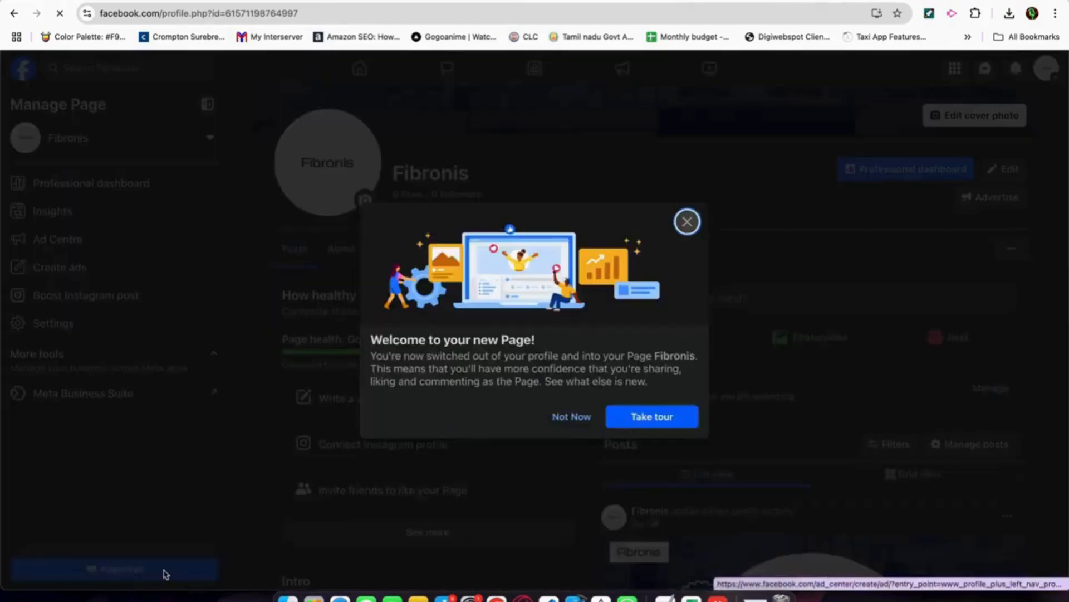
- Dismiss the welcome dialog and 'Switched to Fibronis' notice, then scroll to review the Electronics shop intro
left_click(570, 419)
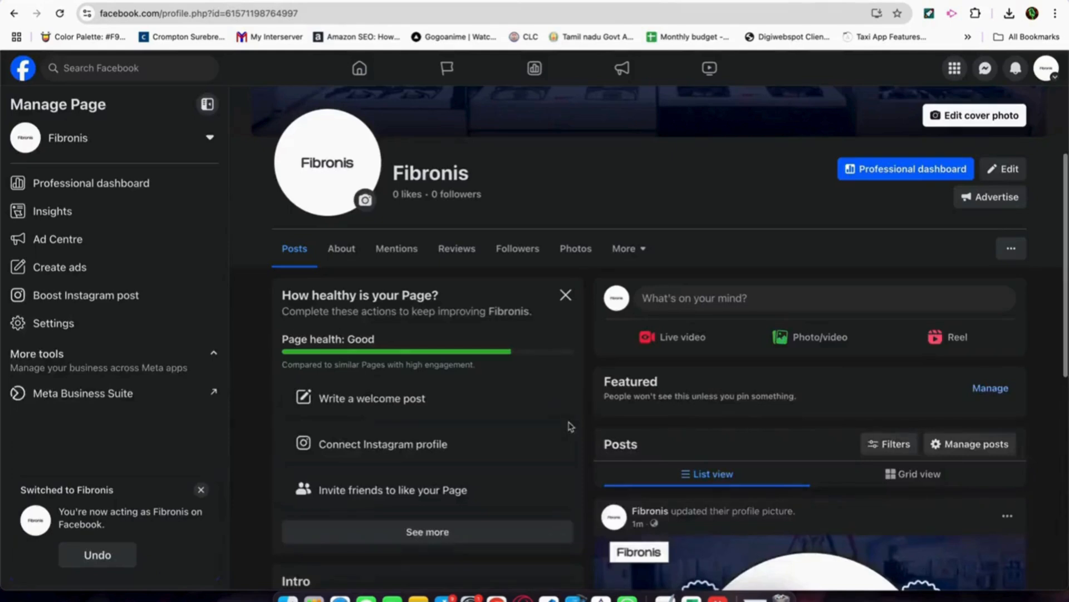
left_click(199, 490)
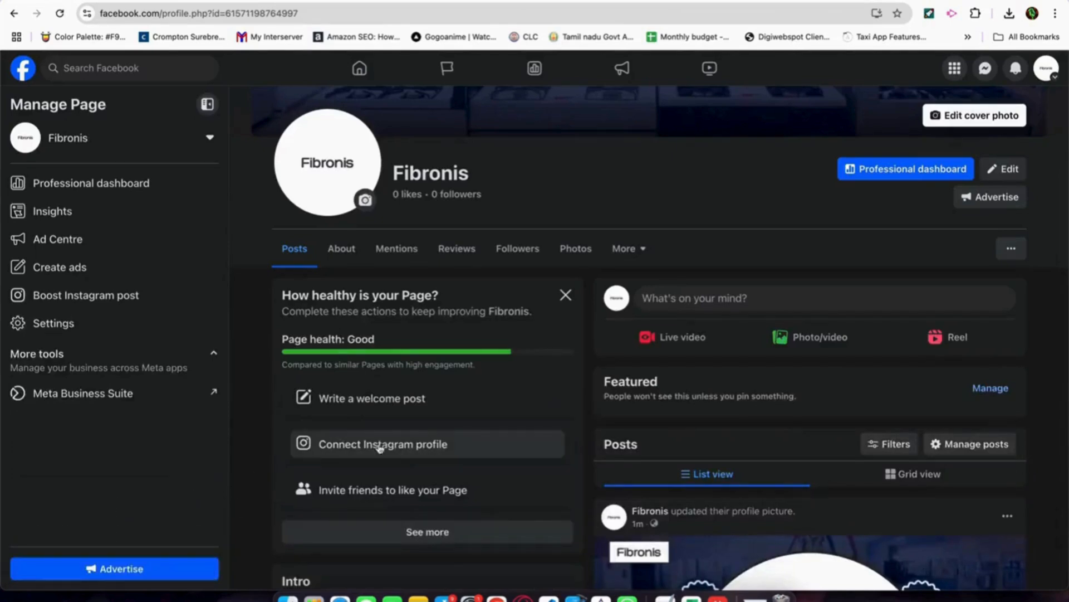
scroll(378, 448, "down", 5)
scroll(378, 444, "down", 4)
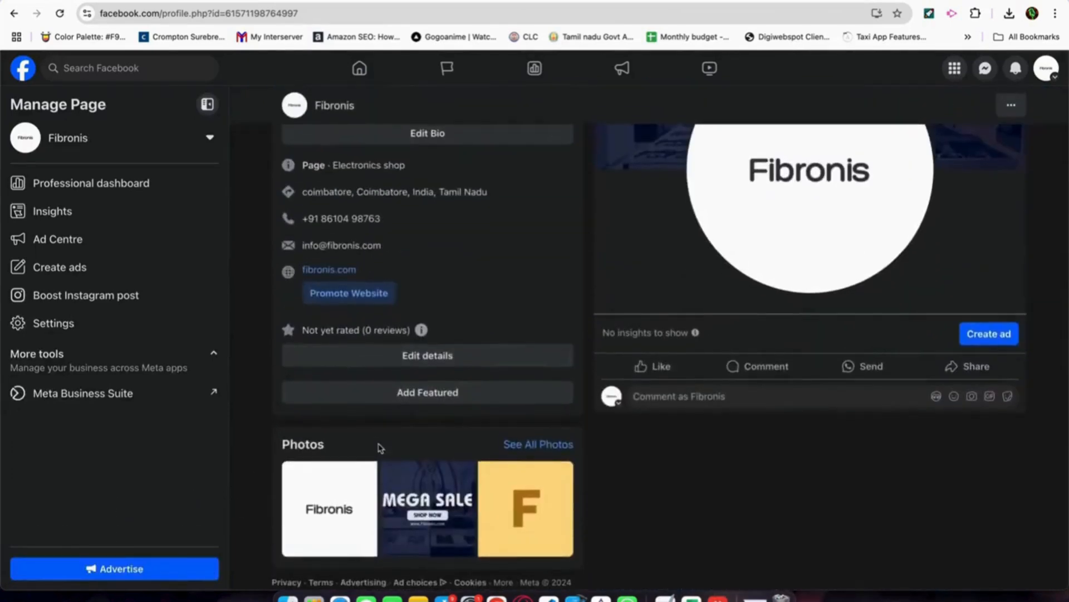